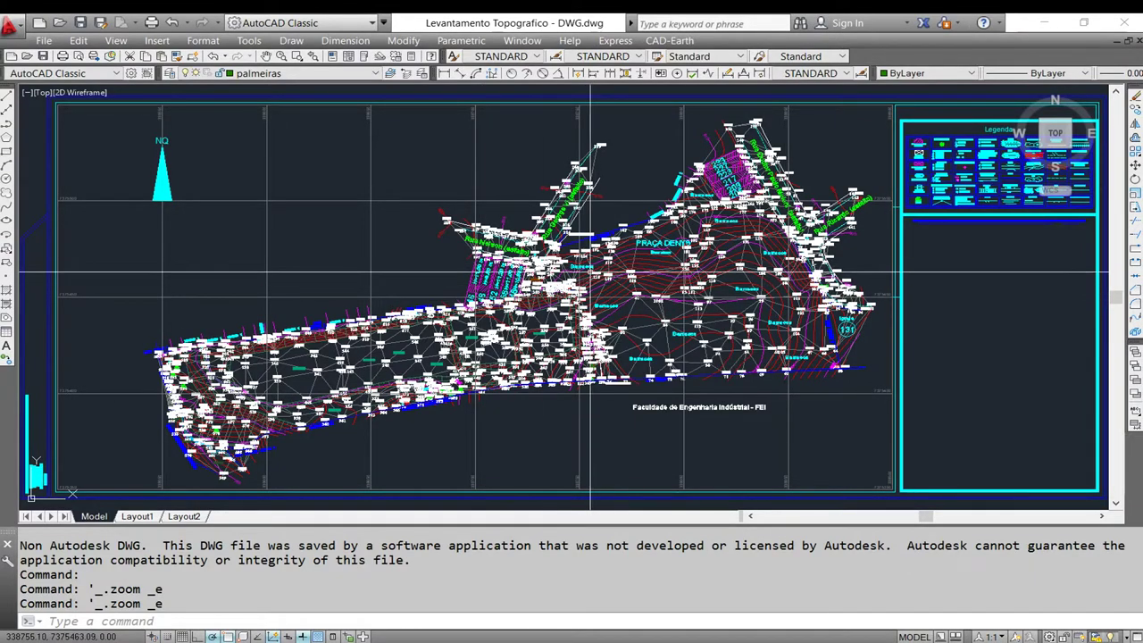
Zoom to the full survey drawing and start the FIND command.
{"action": "scroll", "coordinate": [594, 268], "scroll_direction": "down", "scroll_amount": 2}
{"action": "middle_click", "coordinate": [582, 282]}
{"action": "middle_click", "coordinate": [582, 282]}
{"action": "type", "text": "FIND"}
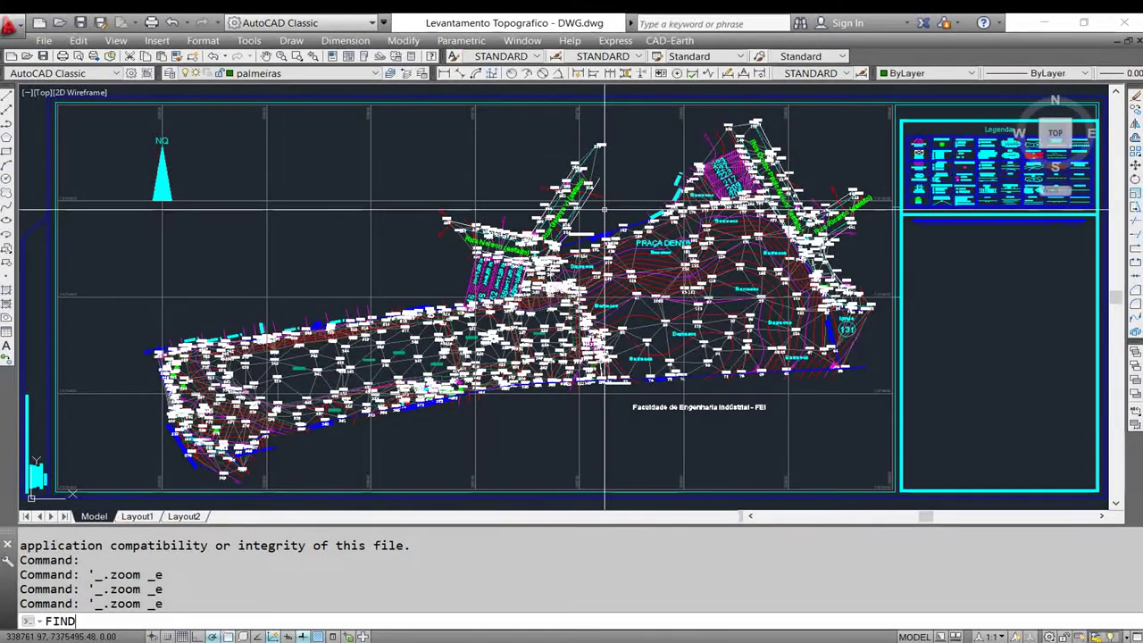
{"action": "key", "text": "Return"}
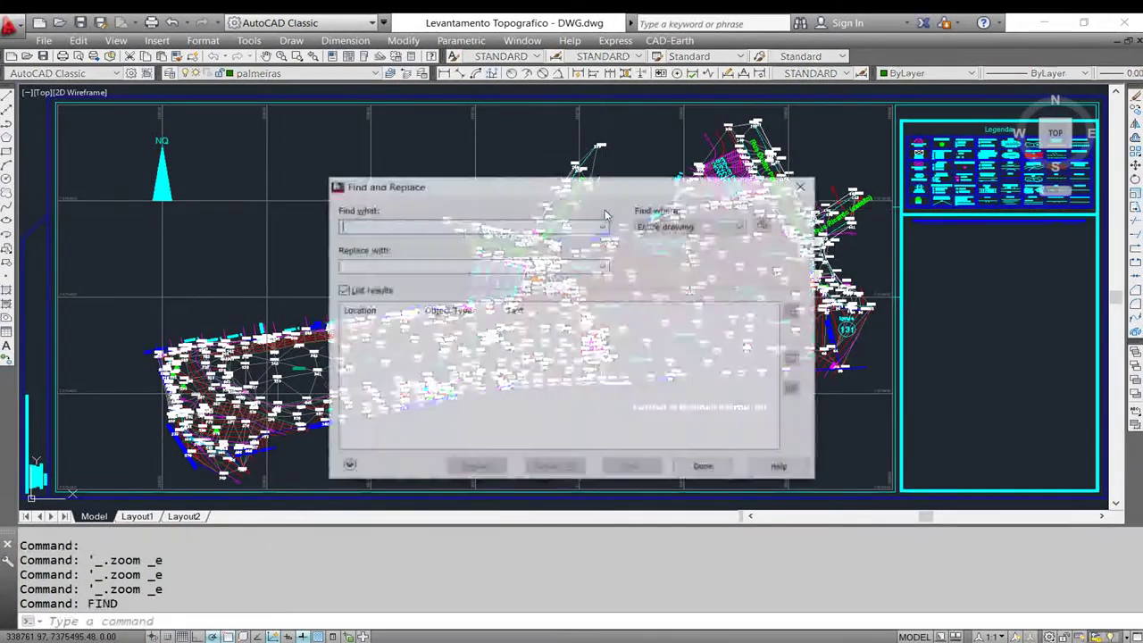
Search the entire drawing for the letter N.
{"action": "left_click_drag", "start_coordinate": [399, 178], "coordinate": [453, 234]}
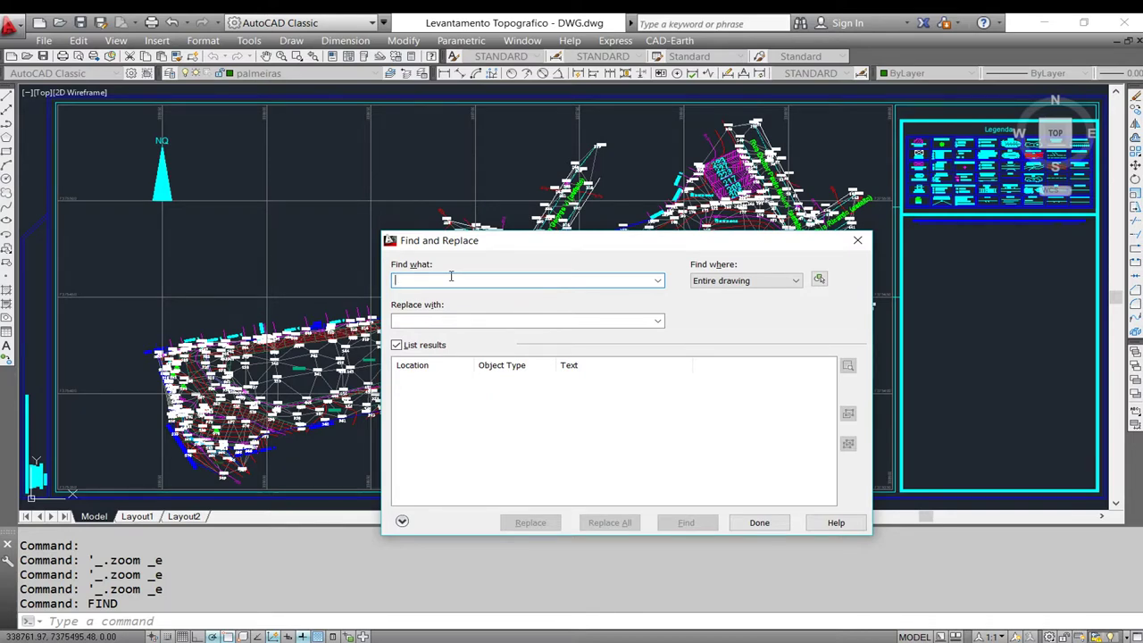
{"action": "type", "text": "N"}
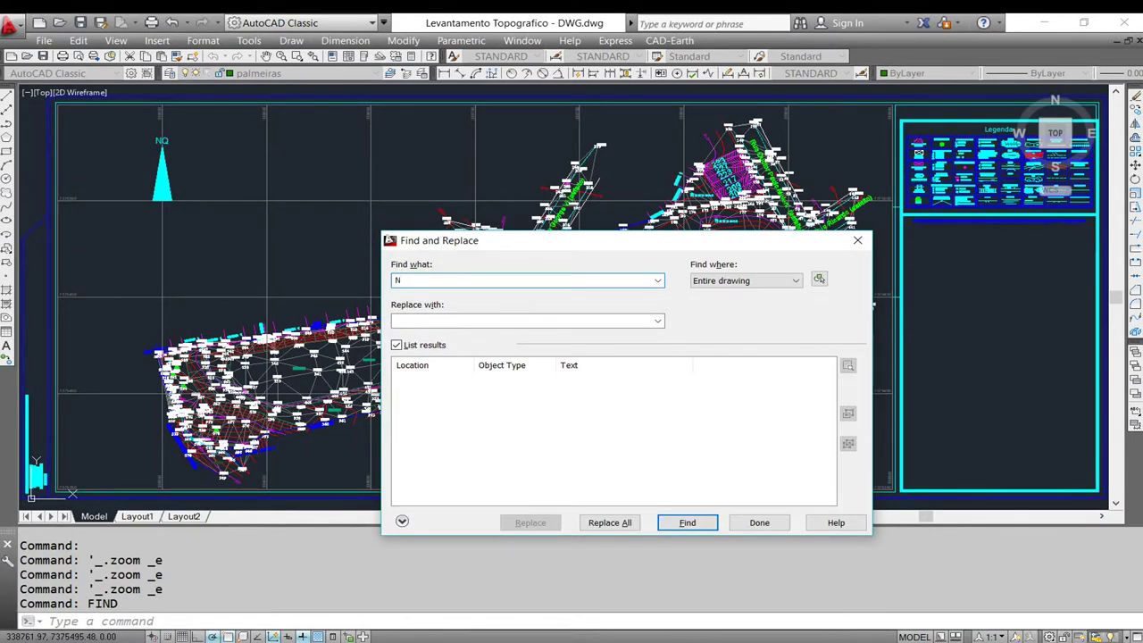
{"action": "left_click", "coordinate": [676, 524]}
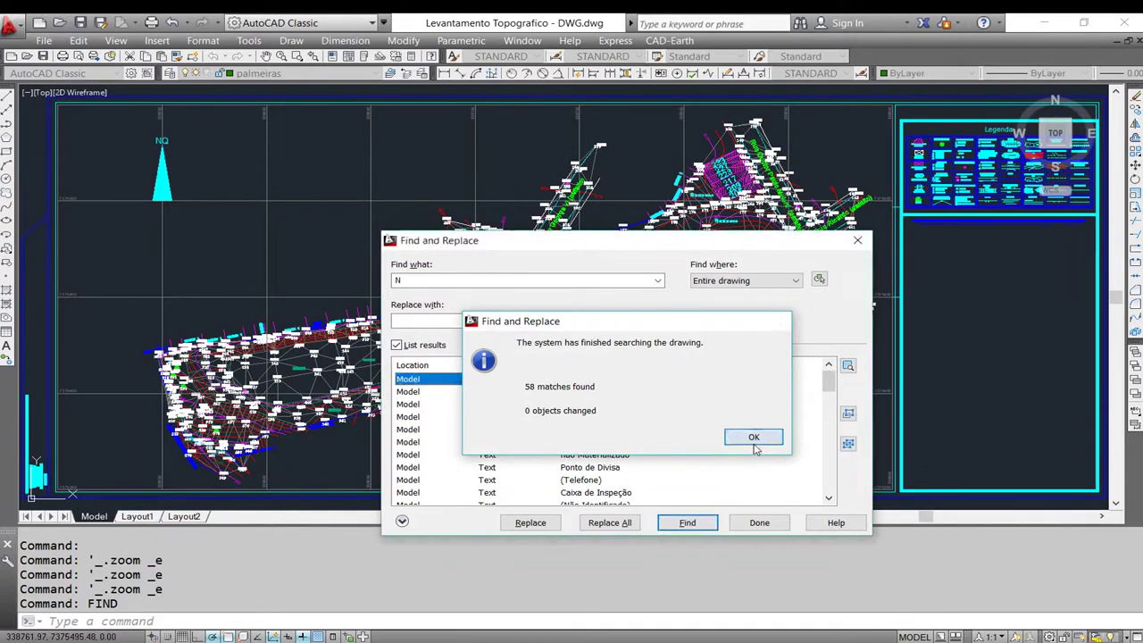
Dismiss the search summary and toggle sorting of the N results by the Text column.
{"action": "left_click", "coordinate": [753, 436]}
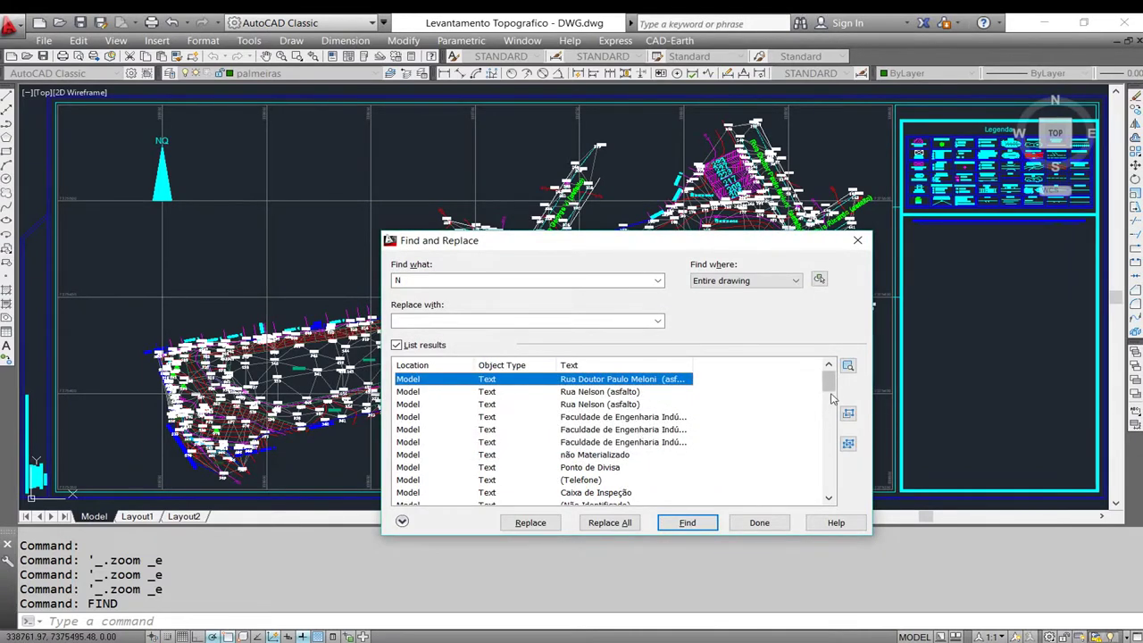
{"action": "scroll", "coordinate": [830, 390], "scroll_direction": "down", "scroll_amount": 1}
{"action": "scroll", "coordinate": [830, 391], "scroll_direction": "down", "scroll_amount": 2}
{"action": "scroll", "coordinate": [830, 390], "scroll_direction": "up", "scroll_amount": 3}
{"action": "left_click", "coordinate": [597, 365]}
{"action": "left_click", "coordinate": [594, 366]}
{"action": "left_click", "coordinate": [595, 366]}
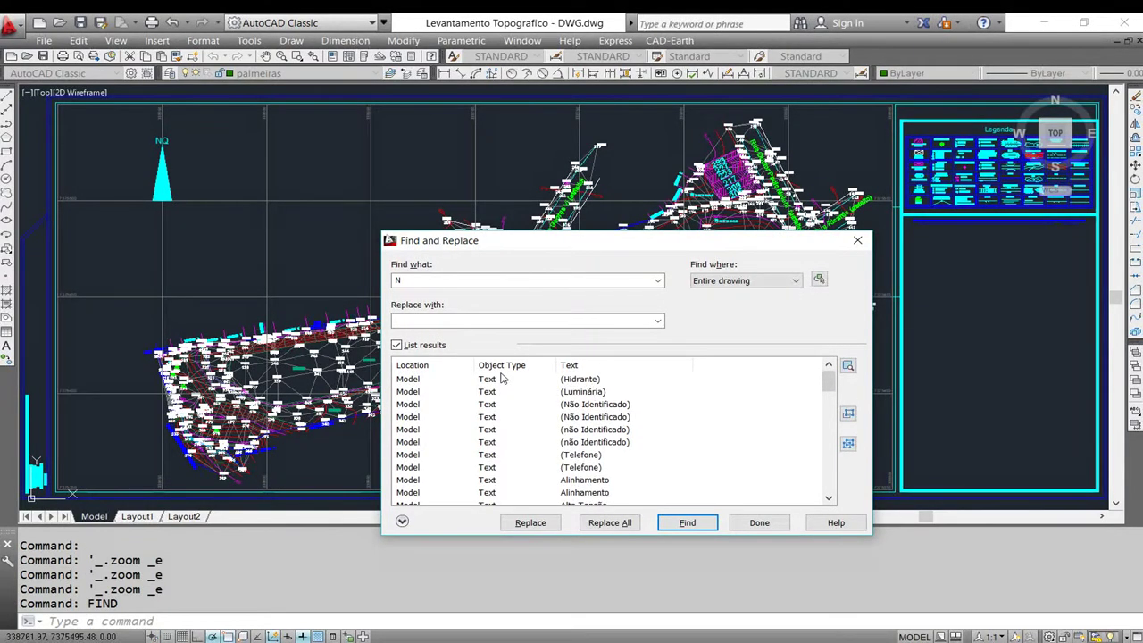
Browse the 58 N matches in the results list.
{"action": "scroll", "coordinate": [488, 390], "scroll_direction": "down", "scroll_amount": 3}
{"action": "scroll", "coordinate": [488, 393], "scroll_direction": "down", "scroll_amount": 2}
{"action": "scroll", "coordinate": [489, 397], "scroll_direction": "up", "scroll_amount": 2}
{"action": "scroll", "coordinate": [489, 403], "scroll_direction": "up", "scroll_amount": 3}
{"action": "scroll", "coordinate": [414, 389], "scroll_direction": "down", "scroll_amount": 5}
{"action": "scroll", "coordinate": [413, 386], "scroll_direction": "up", "scroll_amount": 3}
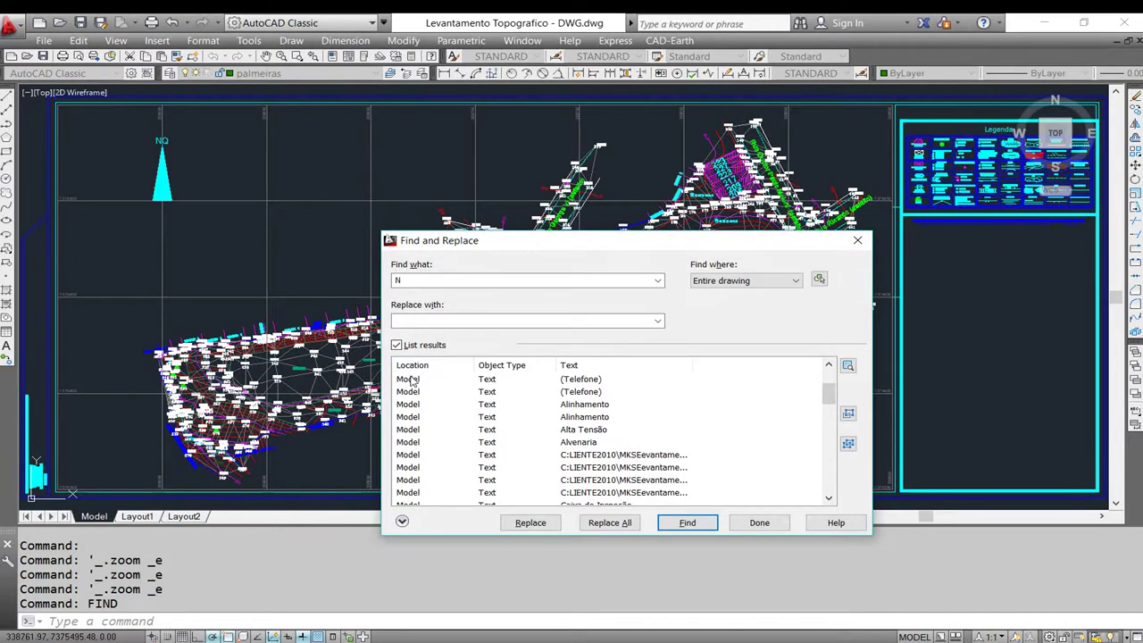
{"action": "scroll", "coordinate": [411, 381], "scroll_direction": "down", "scroll_amount": 5}
{"action": "scroll", "coordinate": [410, 381], "scroll_direction": "up", "scroll_amount": 7}
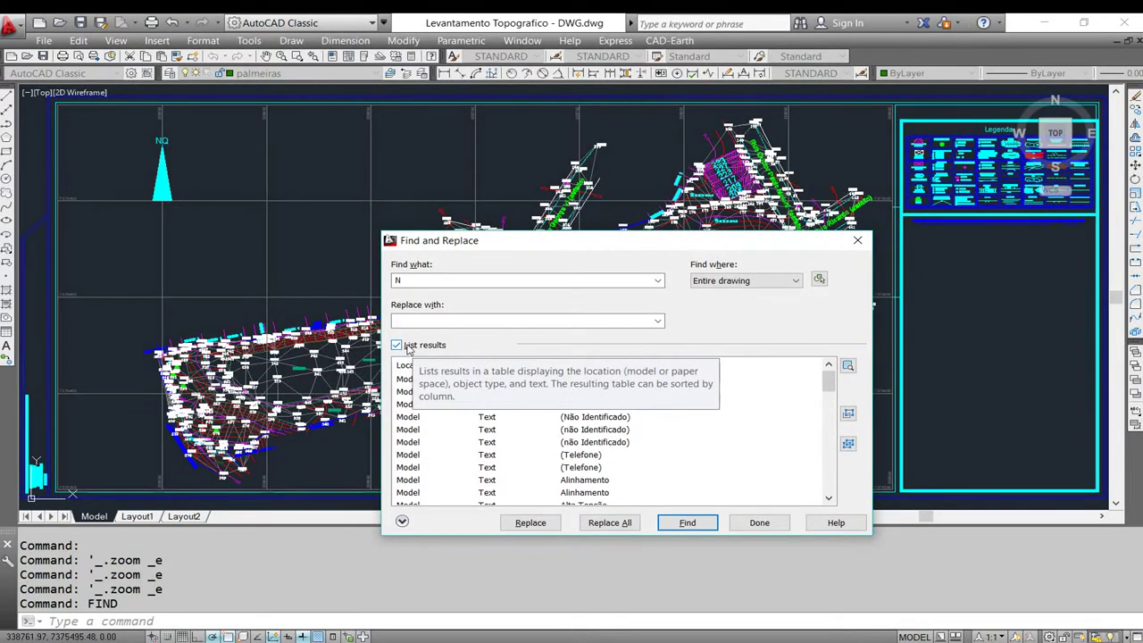
Toggle List results off and back on, rerunning the search for N.
{"action": "left_click", "coordinate": [396, 345]}
{"action": "left_click", "coordinate": [397, 345]}
{"action": "left_click", "coordinate": [397, 345]}
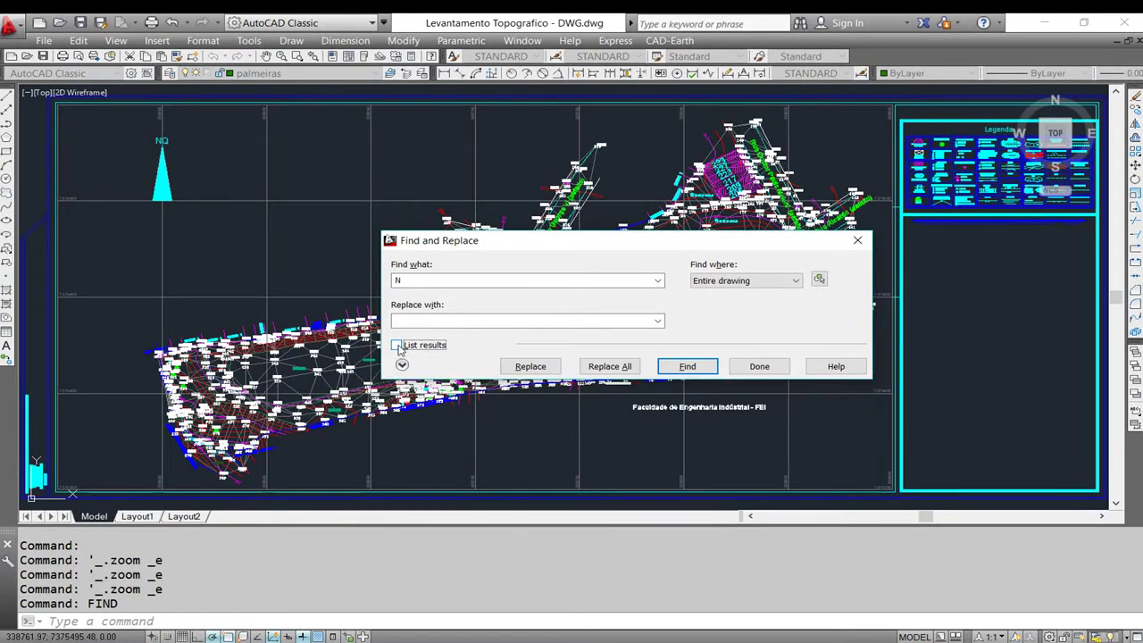
{"action": "left_click", "coordinate": [693, 369]}
{"action": "left_click", "coordinate": [739, 368]}
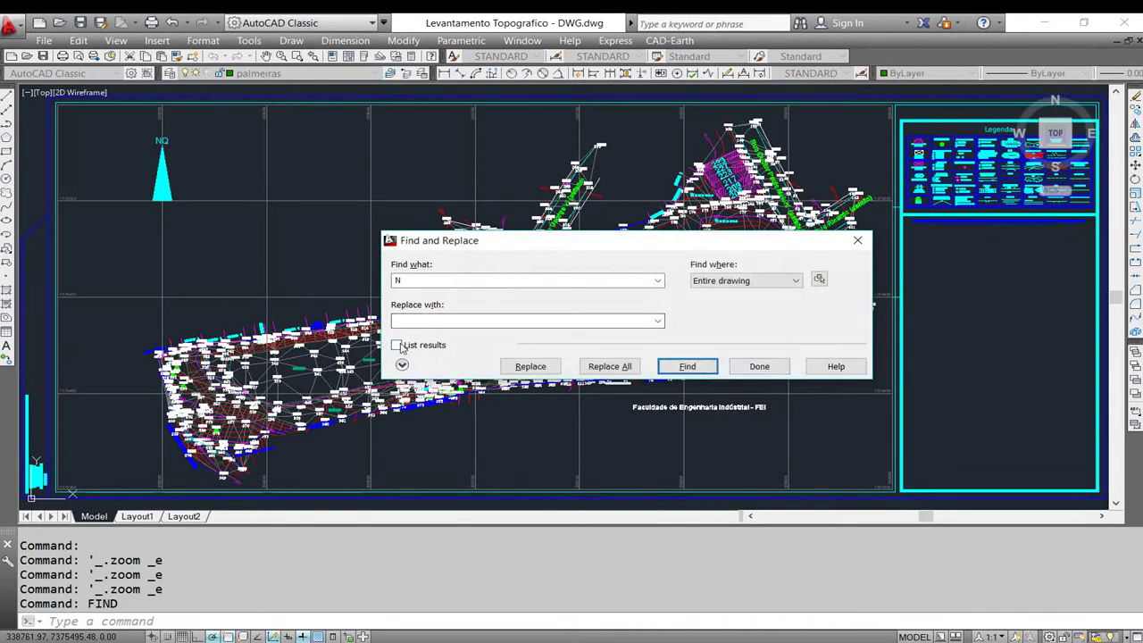
{"action": "left_click", "coordinate": [397, 345]}
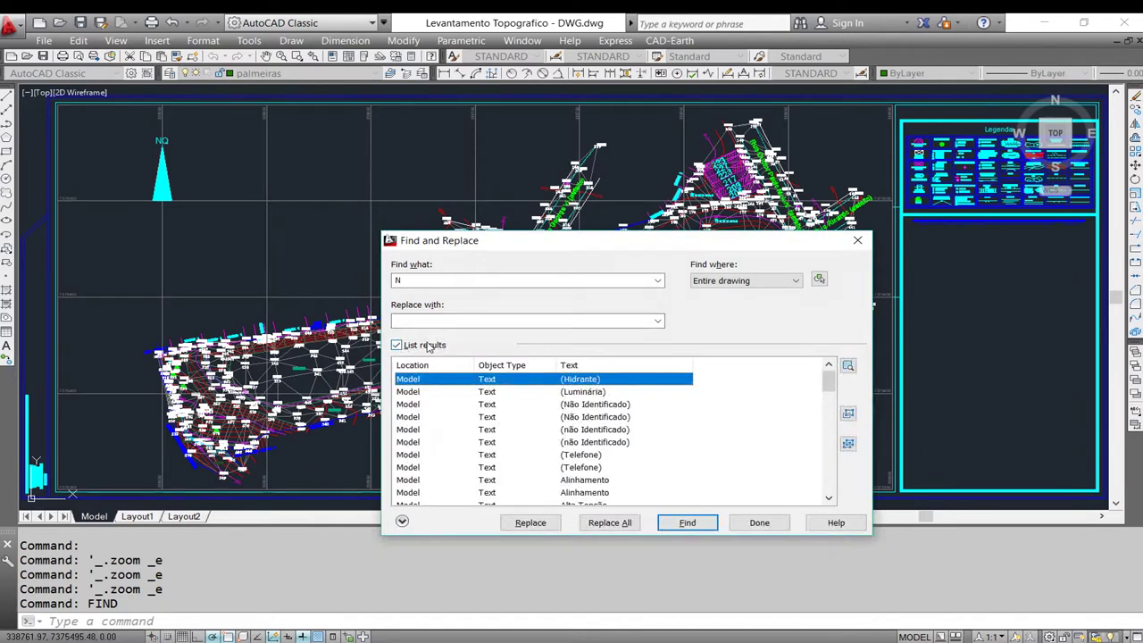
Zoom to the (Telefone), Alinhamento and (não Identificado) matches, then close Find and Replace.
{"action": "left_click", "coordinate": [582, 455]}
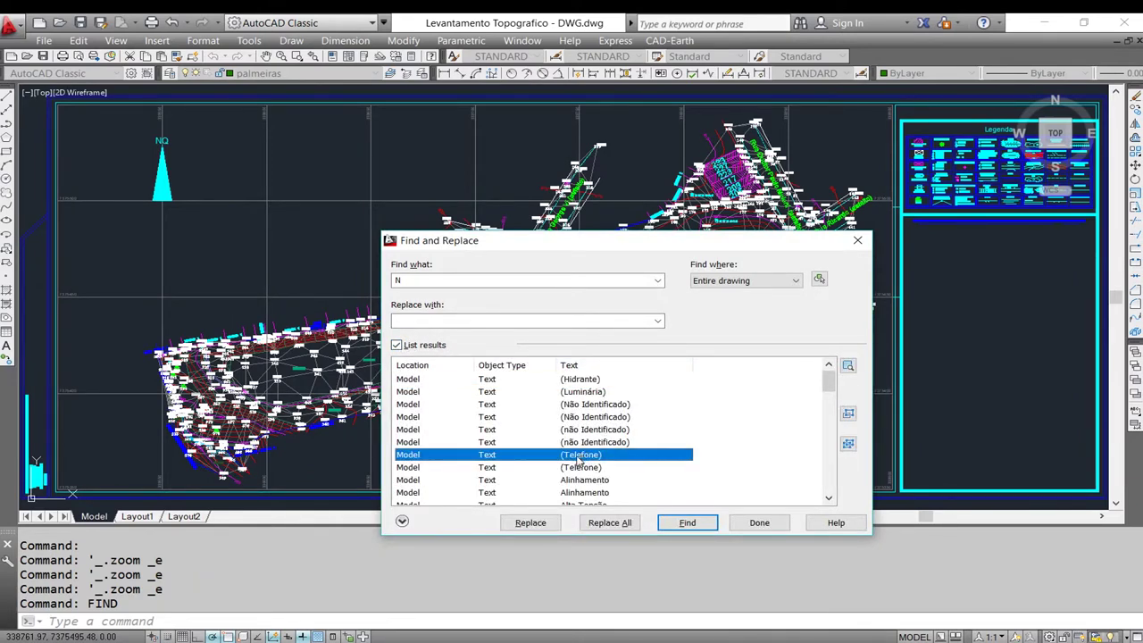
{"action": "double_click", "coordinate": [578, 461]}
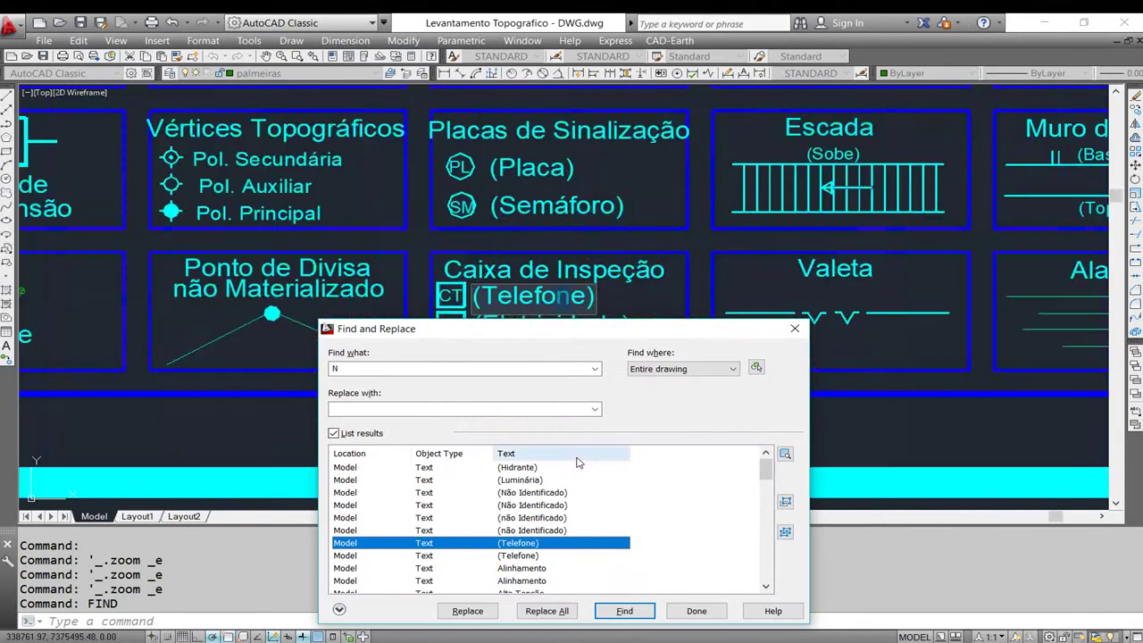
{"action": "mouse_move", "coordinate": [564, 332]}
{"action": "left_mouse_down"}
{"action": "mouse_move", "coordinate": [575, 399]}
{"action": "mouse_move", "coordinate": [716, 191]}
{"action": "left_mouse_up"}
{"action": "left_click", "coordinate": [666, 425]}
{"action": "double_click", "coordinate": [666, 425]}
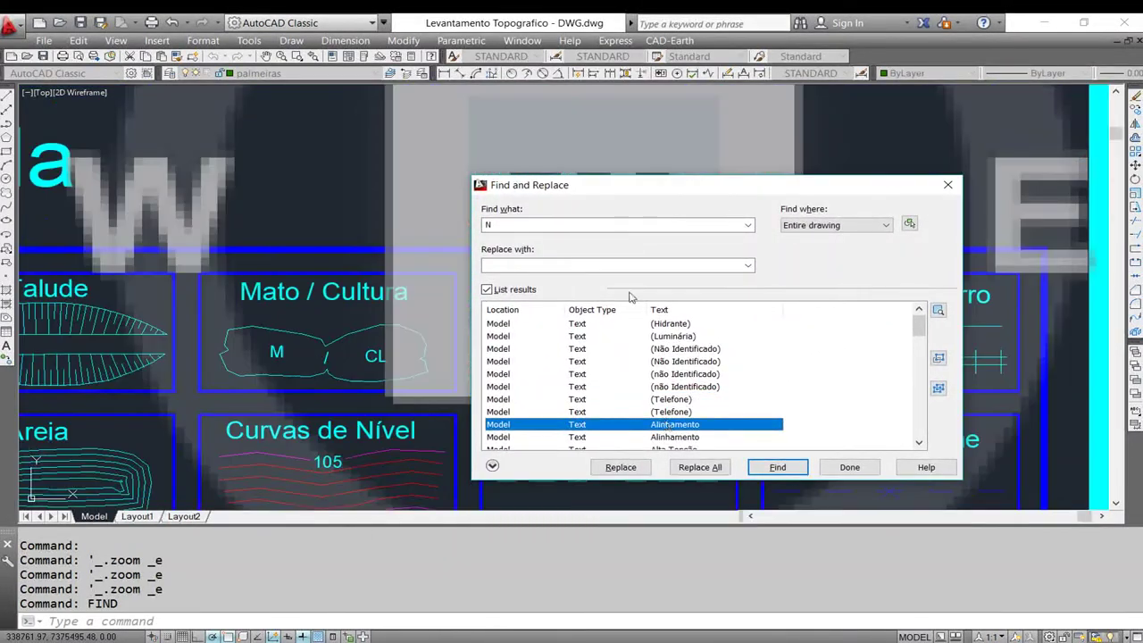
{"action": "mouse_move", "coordinate": [619, 184]}
{"action": "left_mouse_down"}
{"action": "mouse_move", "coordinate": [505, 551]}
{"action": "mouse_move", "coordinate": [521, 175]}
{"action": "left_mouse_up"}
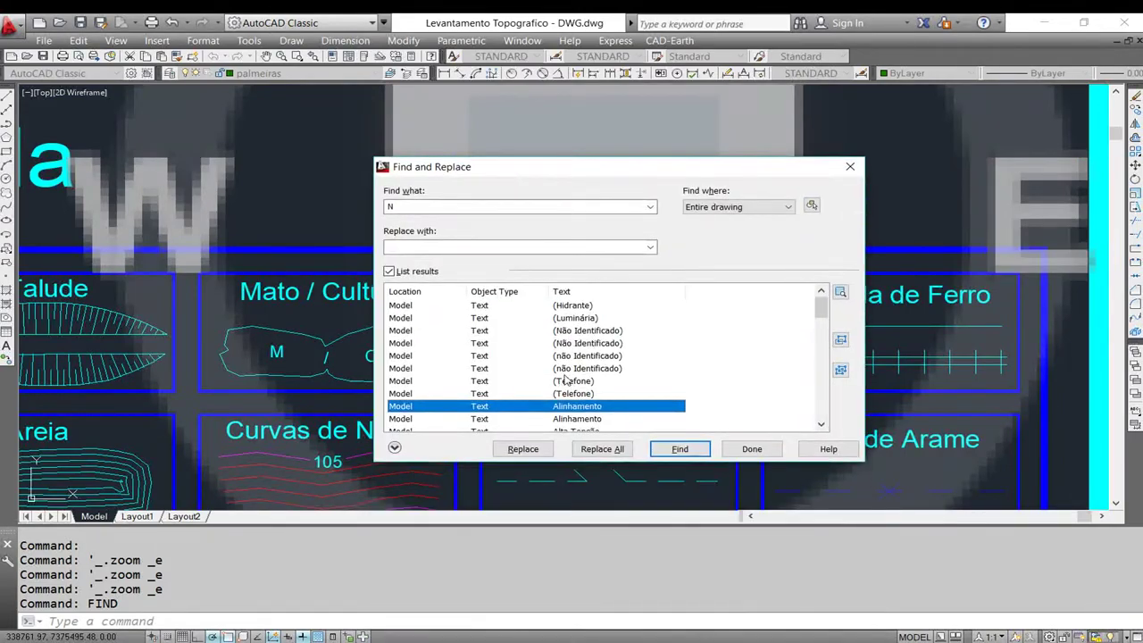
{"action": "double_click", "coordinate": [571, 368]}
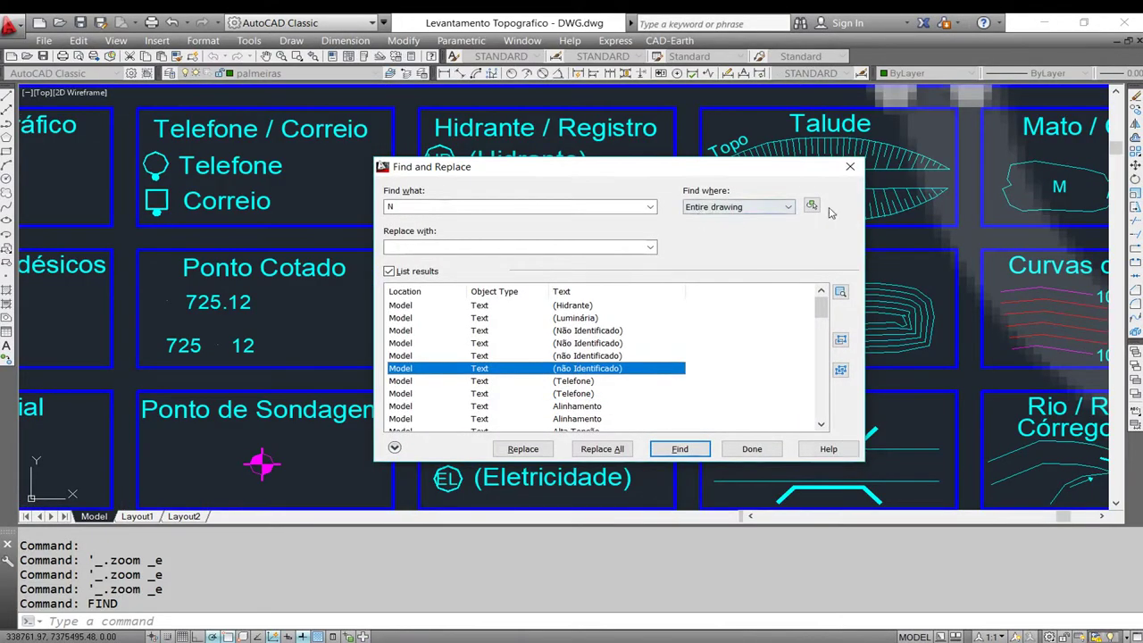
{"action": "left_click", "coordinate": [851, 168]}
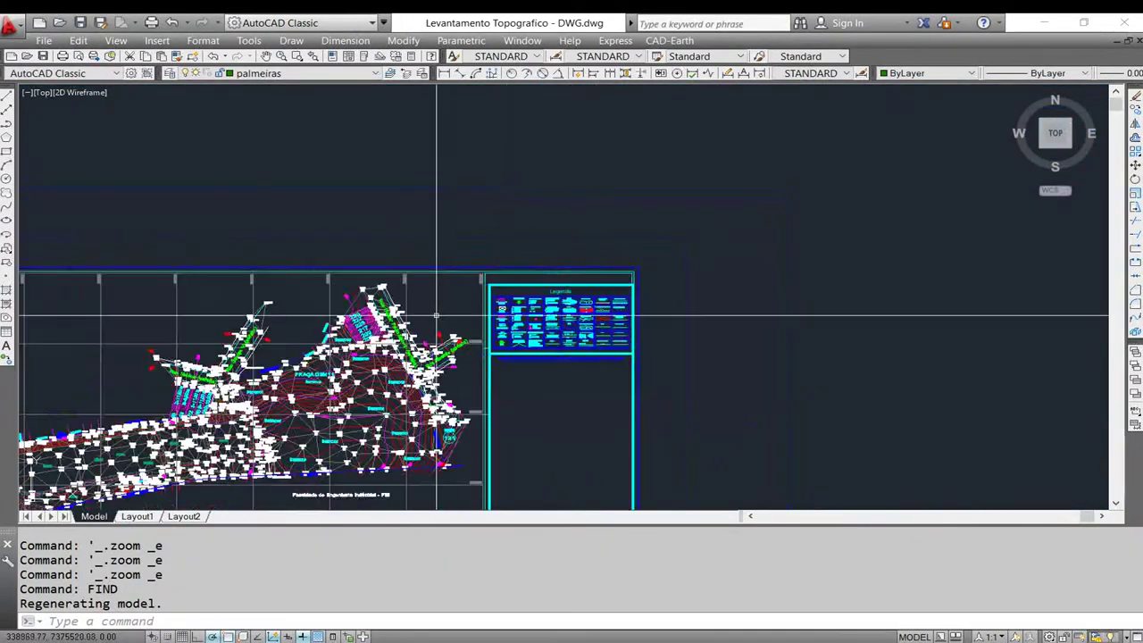
Zoom in on the Barracos labels, then return to the full survey plan and legend.
{"action": "scroll", "coordinate": [500, 295], "scroll_direction": "up", "scroll_amount": 6}
{"action": "scroll", "coordinate": [571, 268], "scroll_direction": "down", "scroll_amount": 6}
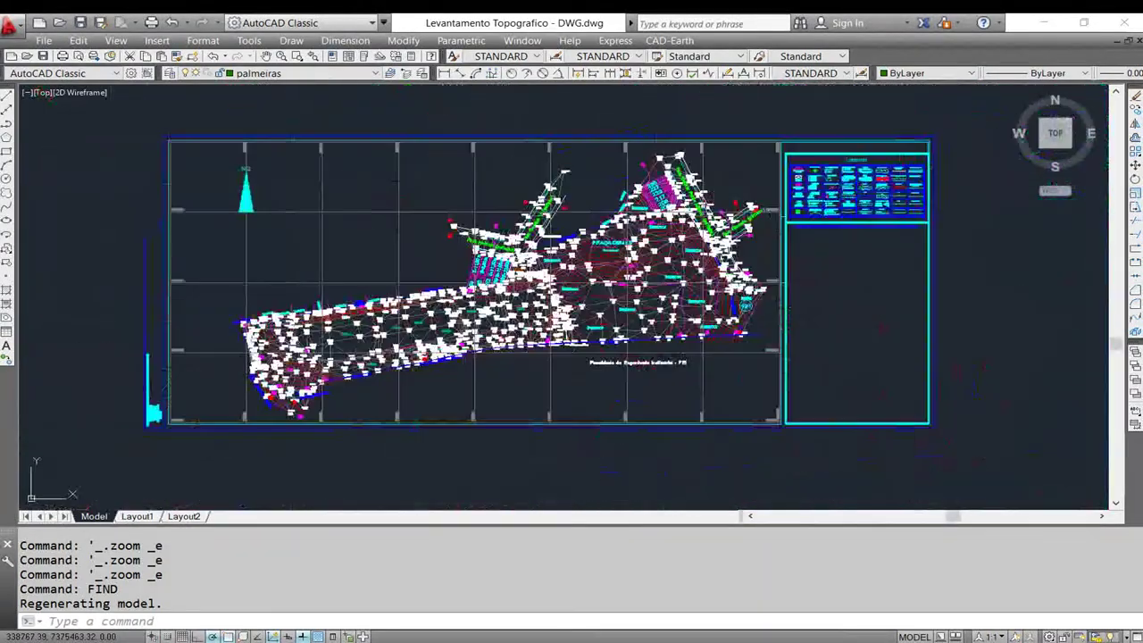
{"action": "middle_click", "coordinate": [580, 294]}
{"action": "scroll", "coordinate": [580, 295], "scroll_direction": "up", "scroll_amount": 2}
{"action": "scroll", "coordinate": [607, 304], "scroll_direction": "up", "scroll_amount": 2}
{"action": "middle_click", "coordinate": [89, 303]}
{"action": "scroll", "coordinate": [705, 407], "scroll_direction": "up", "scroll_amount": 3}
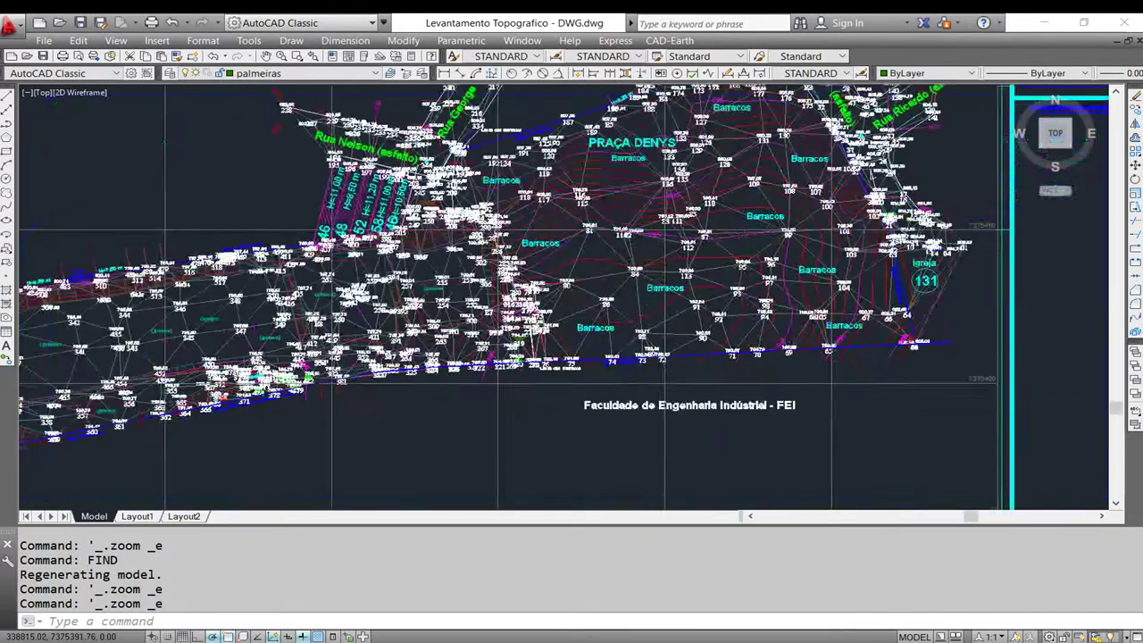
{"action": "scroll", "coordinate": [705, 374], "scroll_direction": "down", "scroll_amount": 3}
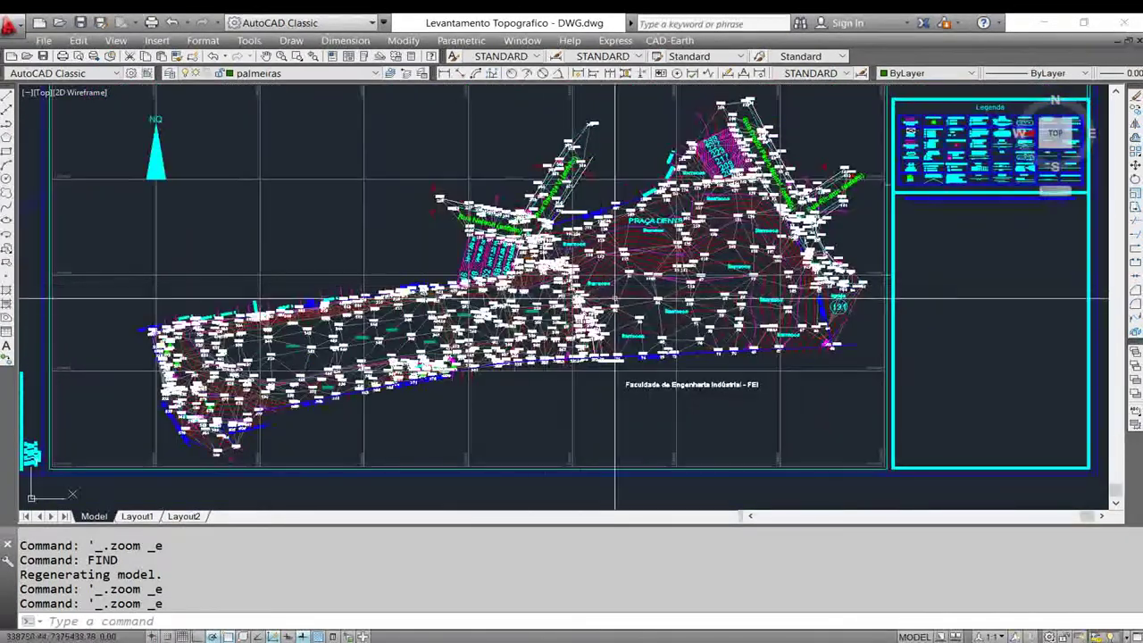
Search the entire drawing for BARRACOS, finding 14 matches.
{"action": "type", "text": "FIND"}
{"action": "key", "text": "Return"}
{"action": "type", "text": "BARRACOS"}
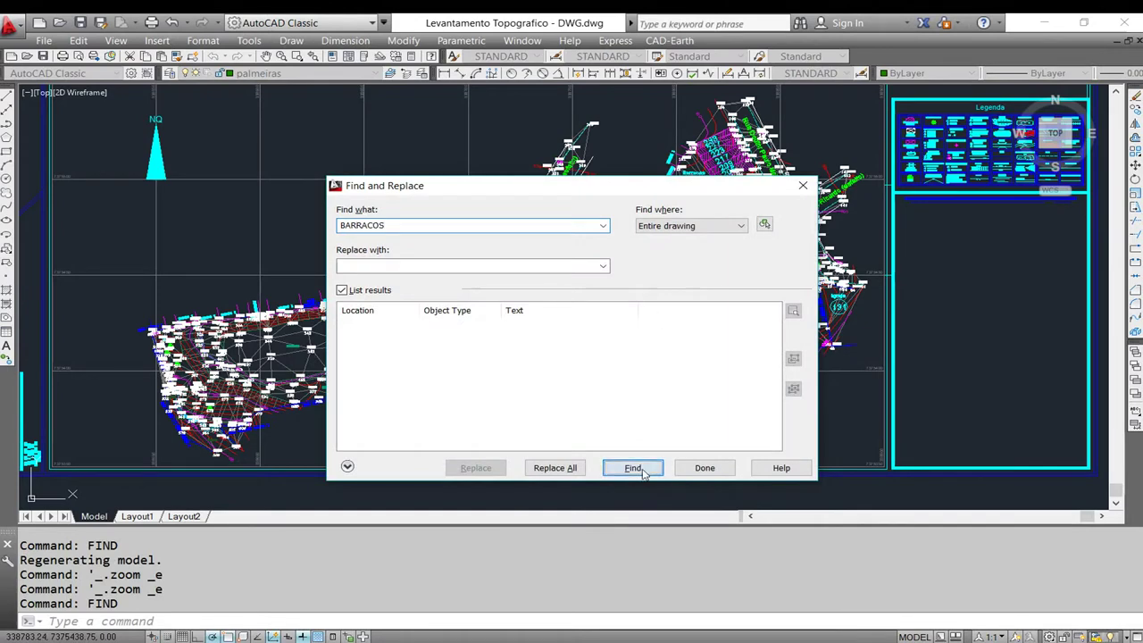
{"action": "left_click", "coordinate": [632, 468]}
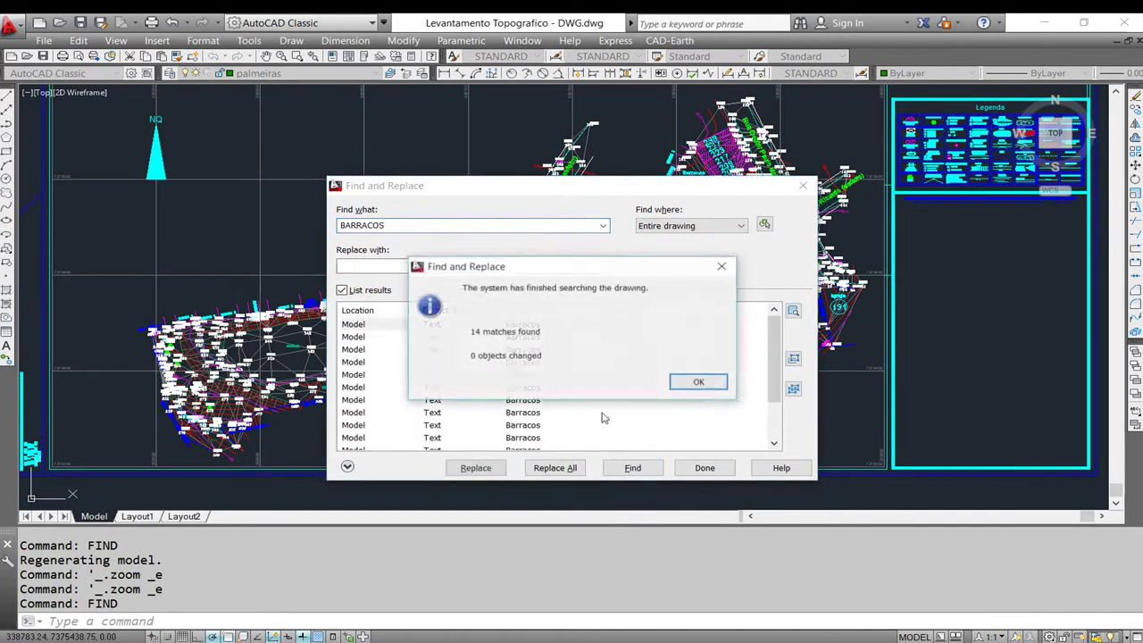
{"action": "left_click", "coordinate": [706, 382]}
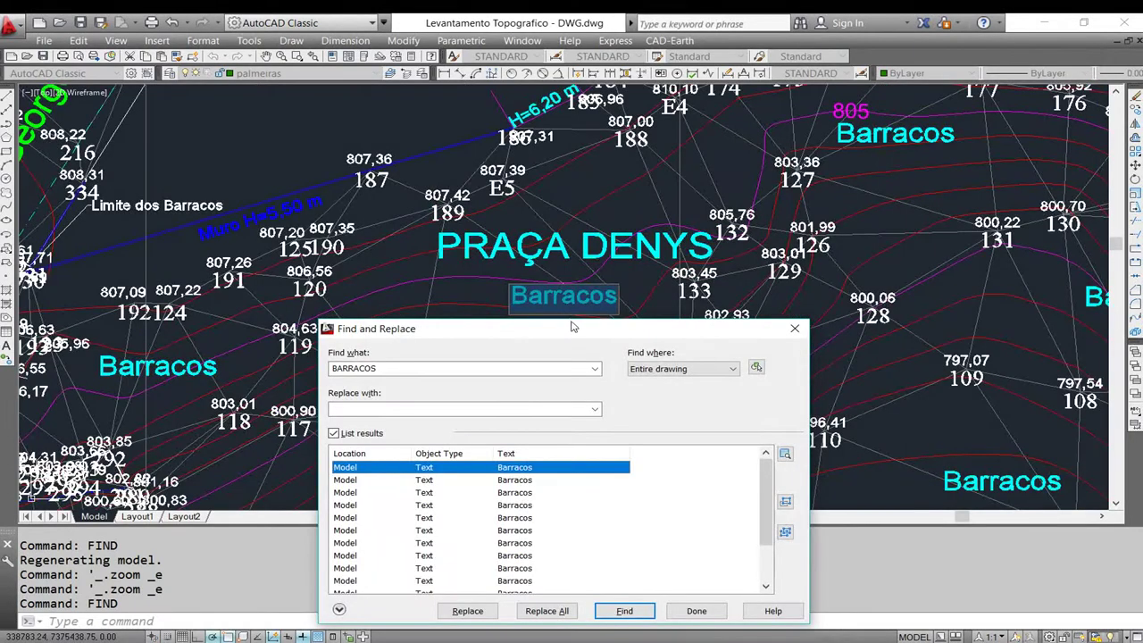
Step through the second to sixth Barracos matches to view each in the drawing.
{"action": "mouse_move", "coordinate": [573, 327]}
{"action": "left_mouse_down"}
{"action": "mouse_move", "coordinate": [170, 145]}
{"action": "mouse_move", "coordinate": [875, 98]}
{"action": "left_mouse_up"}
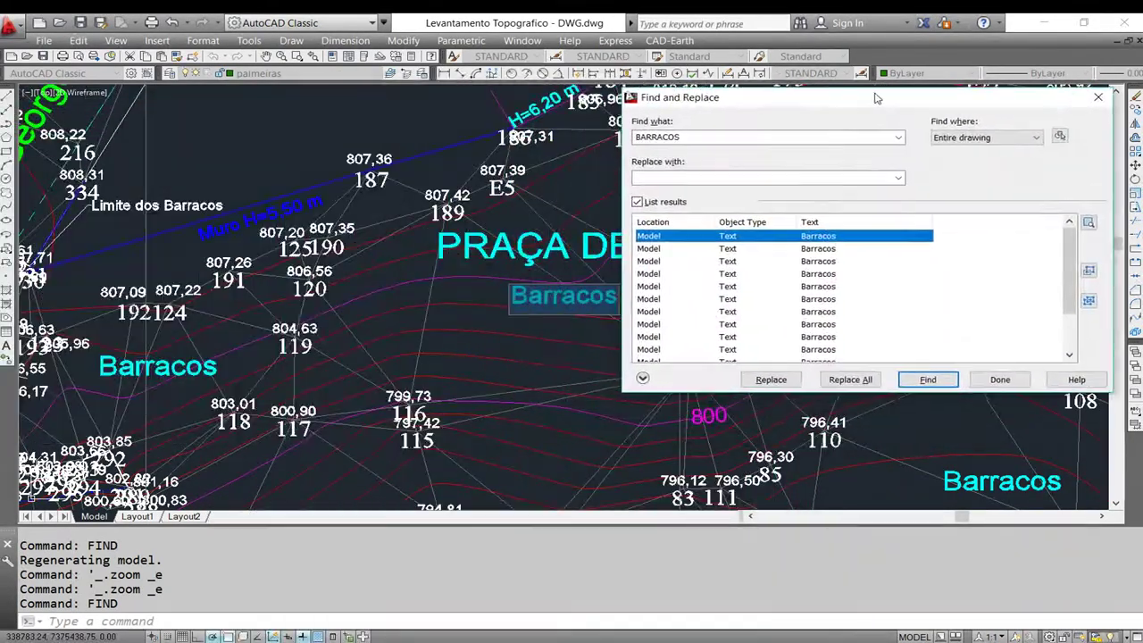
{"action": "left_click", "coordinate": [812, 250]}
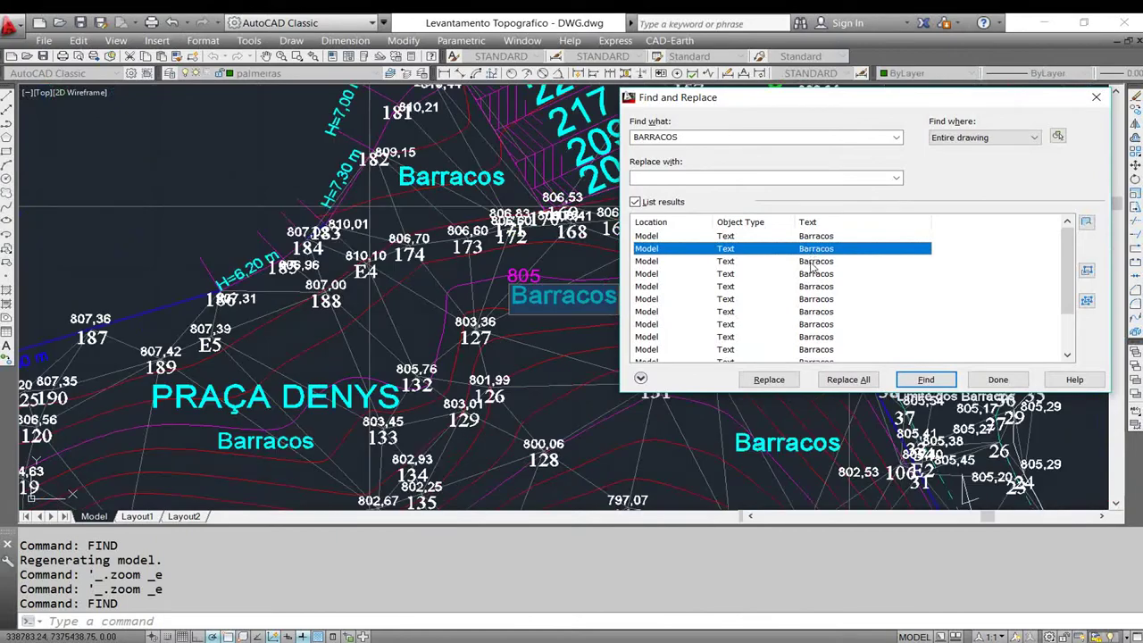
{"action": "left_click", "coordinate": [814, 261]}
{"action": "left_click", "coordinate": [814, 273]}
{"action": "left_click", "coordinate": [814, 287]}
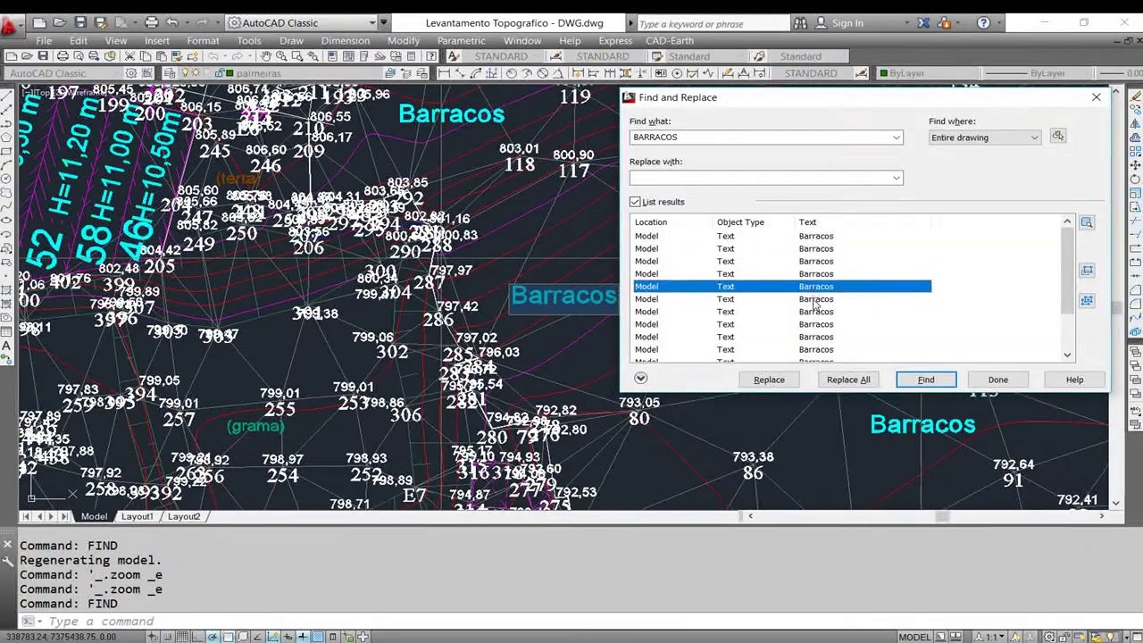
{"action": "left_click", "coordinate": [814, 300]}
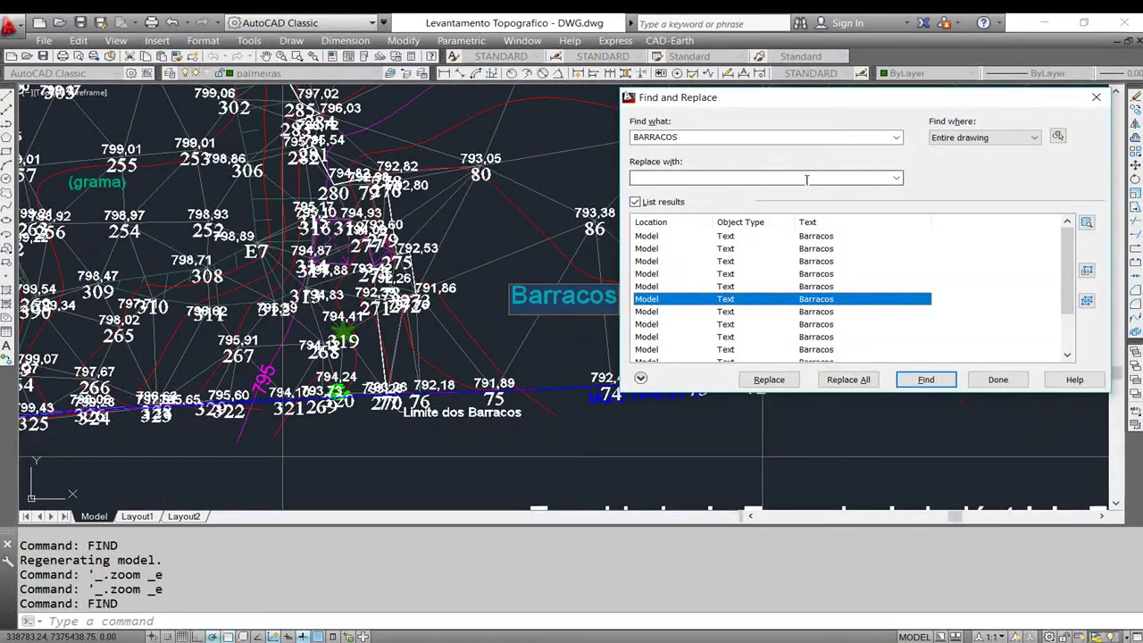
{"action": "left_click", "coordinate": [767, 137]}
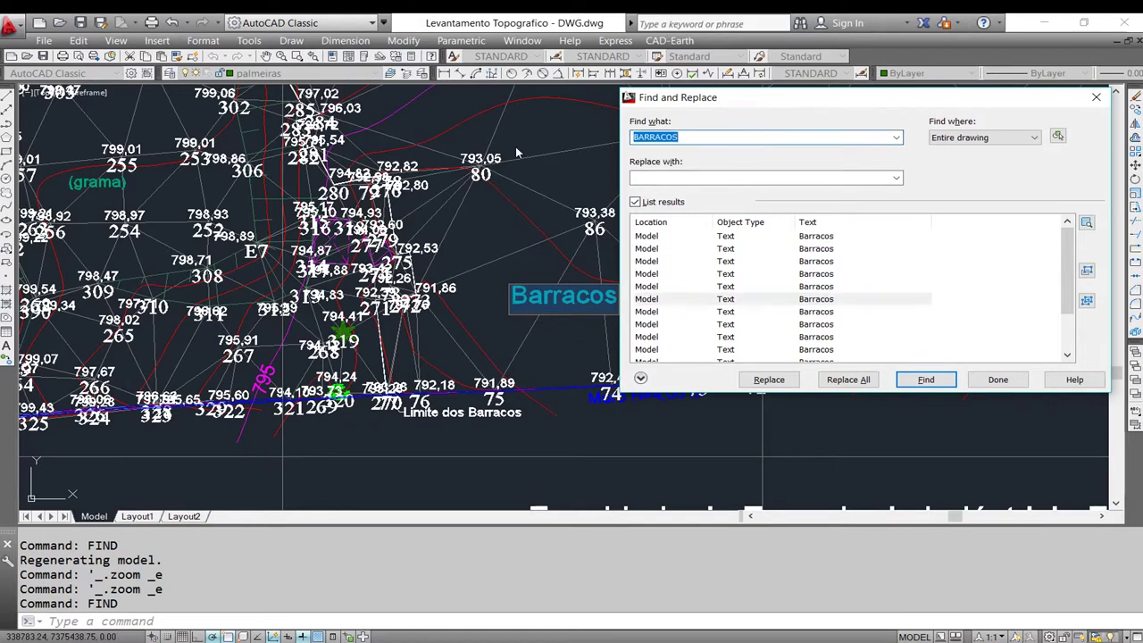
Search for 795 and view the 795,59 and 795,10 matches.
{"action": "type", "text": "7"}
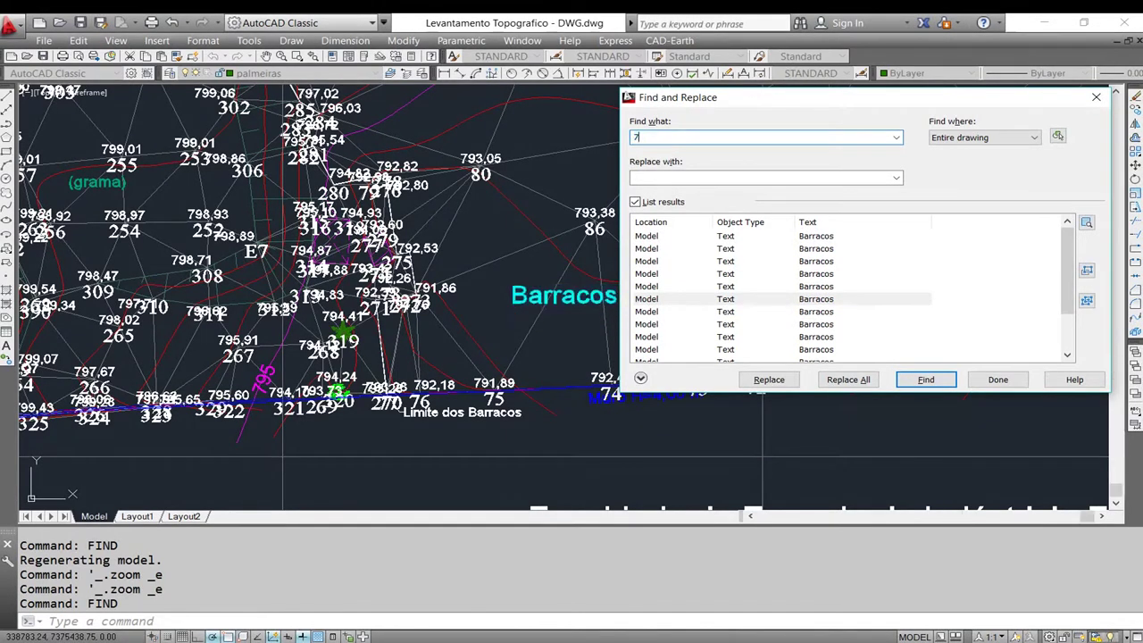
{"action": "type", "text": "95"}
{"action": "left_click", "coordinate": [925, 377]}
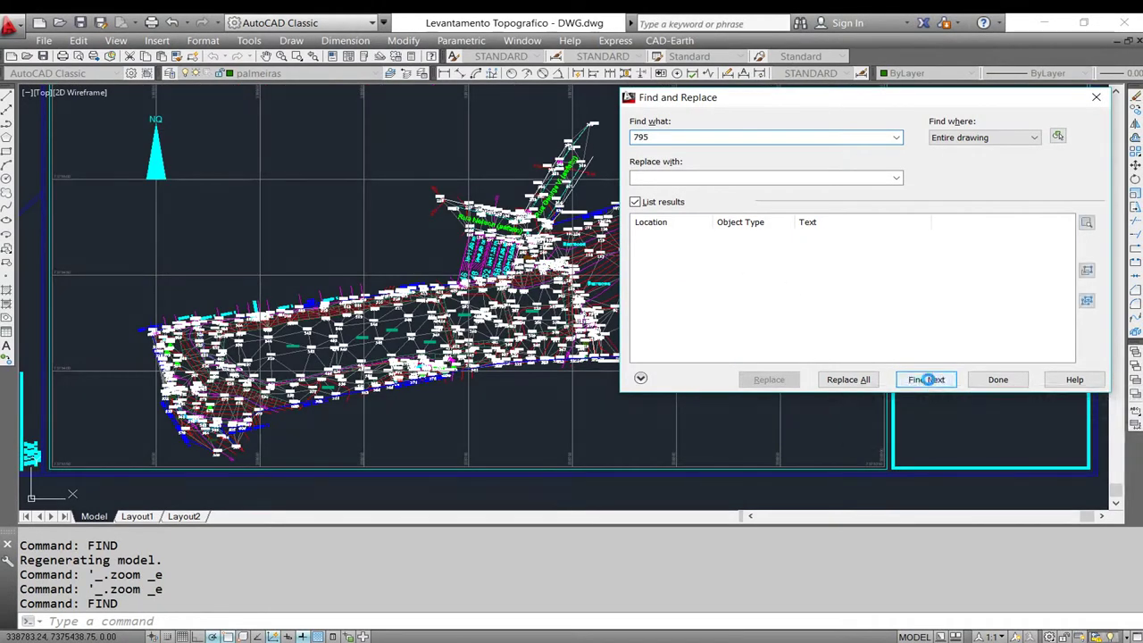
{"action": "left_click", "coordinate": [993, 298]}
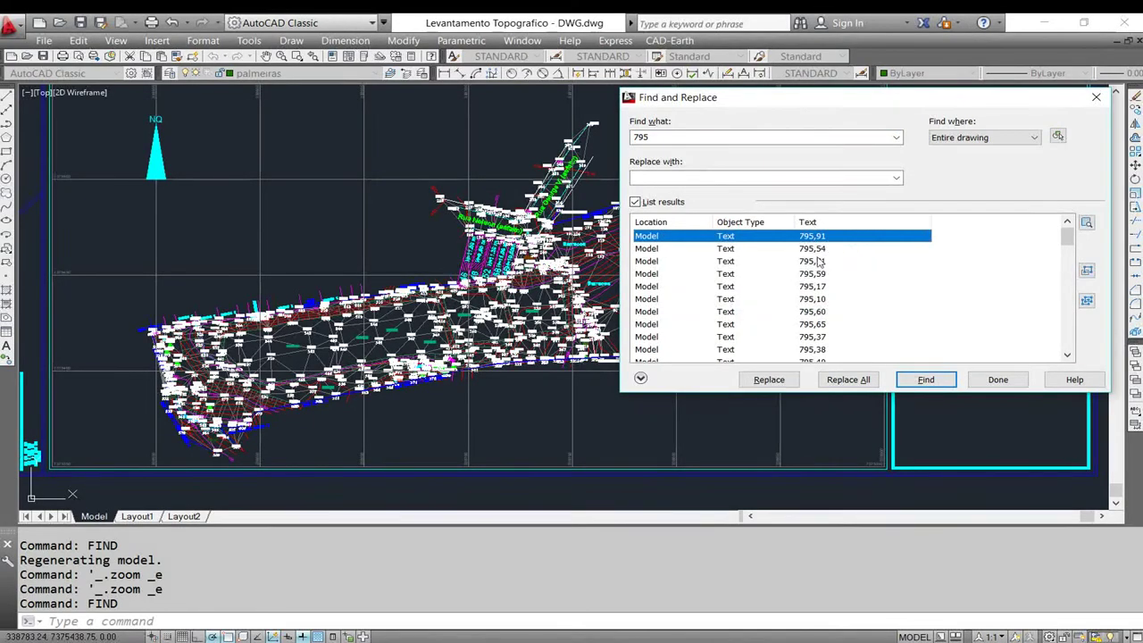
{"action": "left_click", "coordinate": [814, 273]}
{"action": "left_click_drag", "start_coordinate": [607, 331], "coordinate": [817, 98]}
{"action": "left_click", "coordinate": [736, 297]}
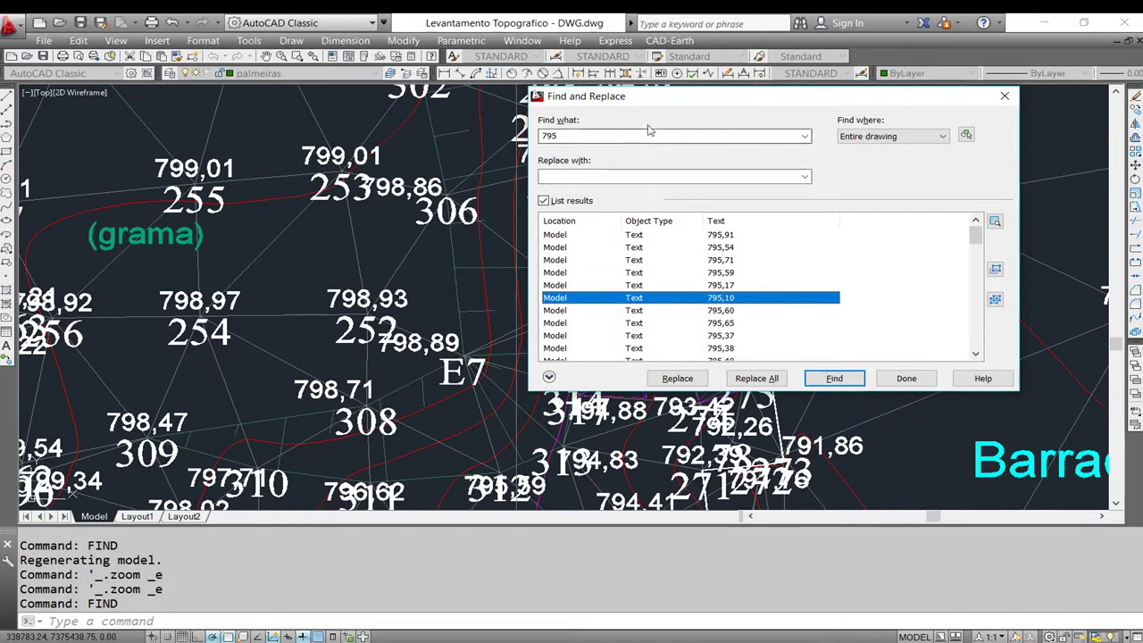
Rerun the whole-drawing search for BARRACOS.
{"action": "left_click", "coordinate": [643, 135]}
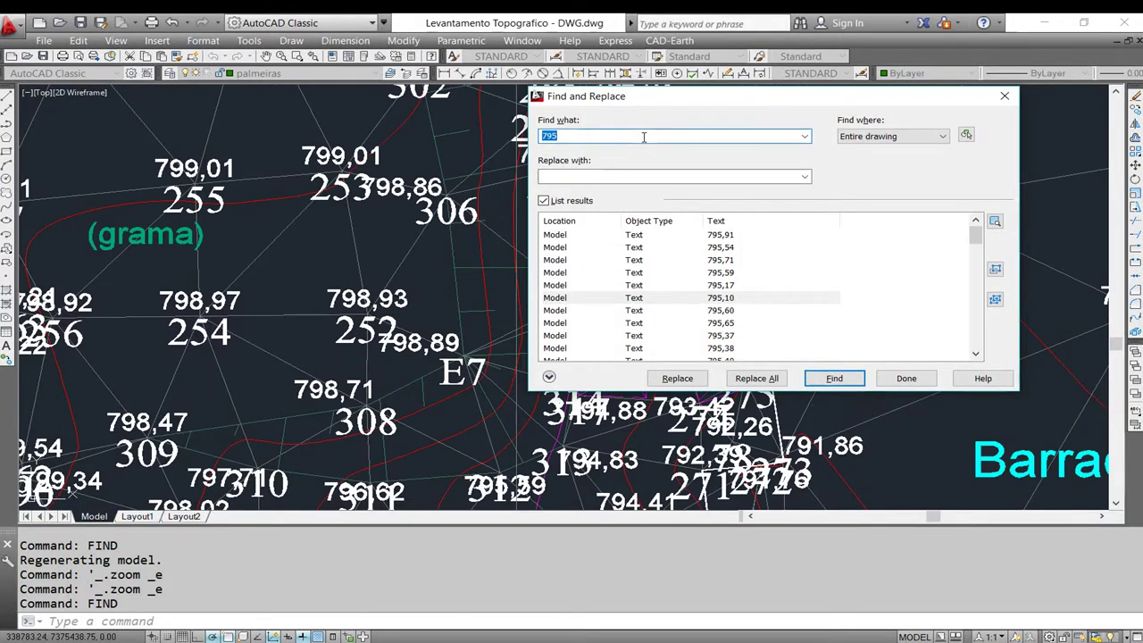
{"action": "type", "text": "BARRACOS"}
{"action": "key", "text": "Return"}
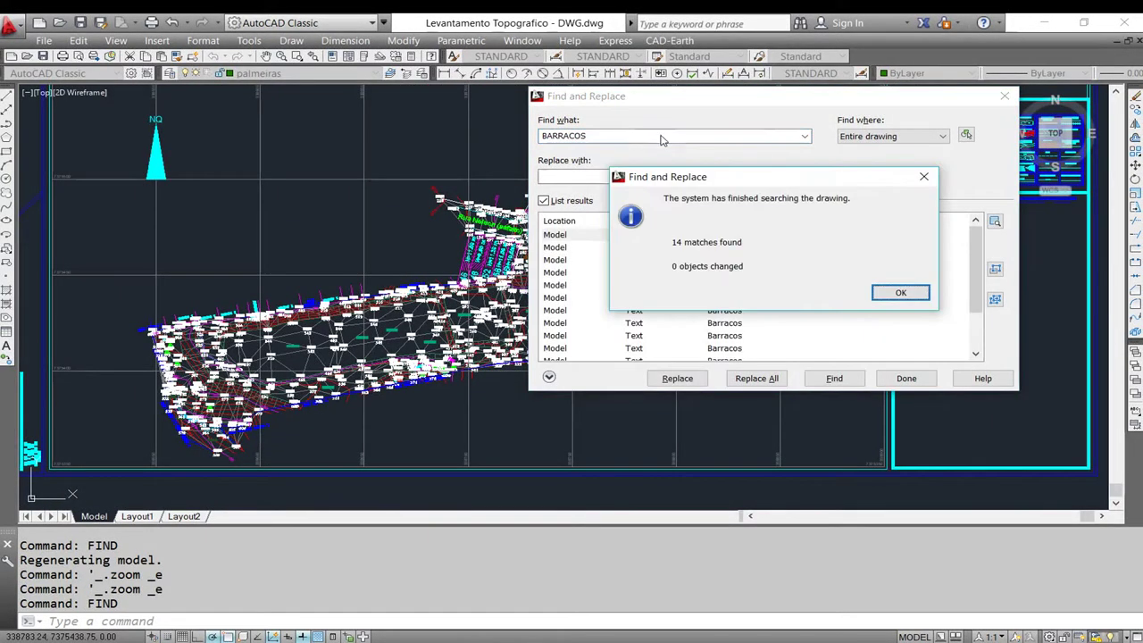
Select the first ten Barracos results and turn them into a drawing selection set.
{"action": "left_click", "coordinate": [900, 294]}
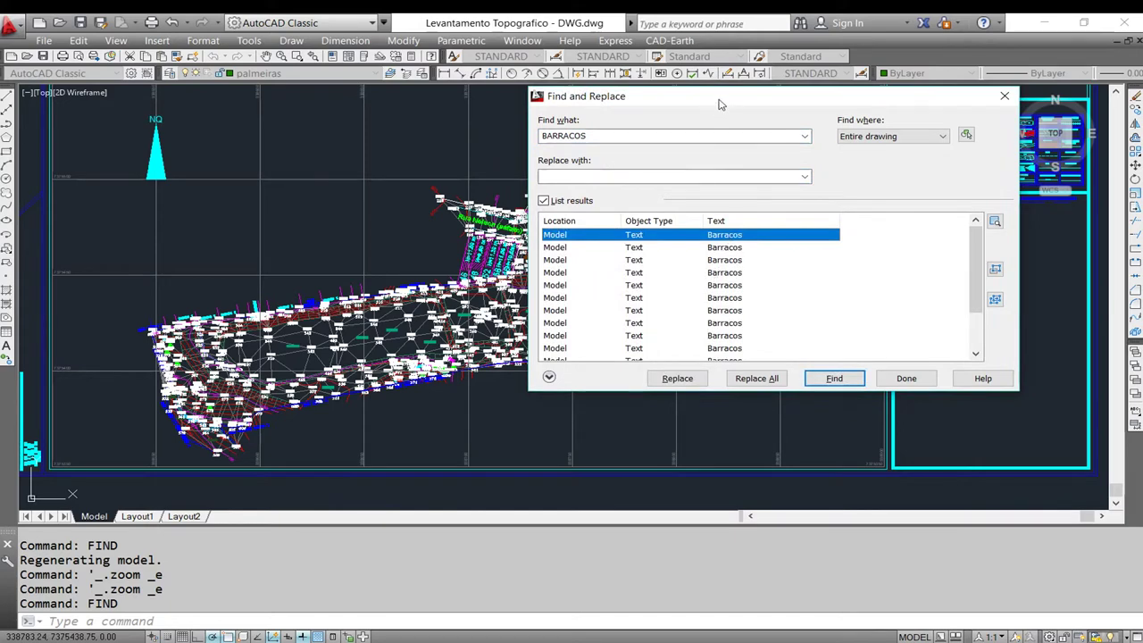
{"action": "left_click_drag", "start_coordinate": [719, 106], "coordinate": [624, 112]}
{"action": "scroll", "coordinate": [640, 295], "scroll_direction": "down", "scroll_amount": 2}
{"action": "scroll", "coordinate": [643, 307], "scroll_direction": "up", "scroll_amount": 2}
{"action": "left_click", "coordinate": [630, 316], "text": "shift"}
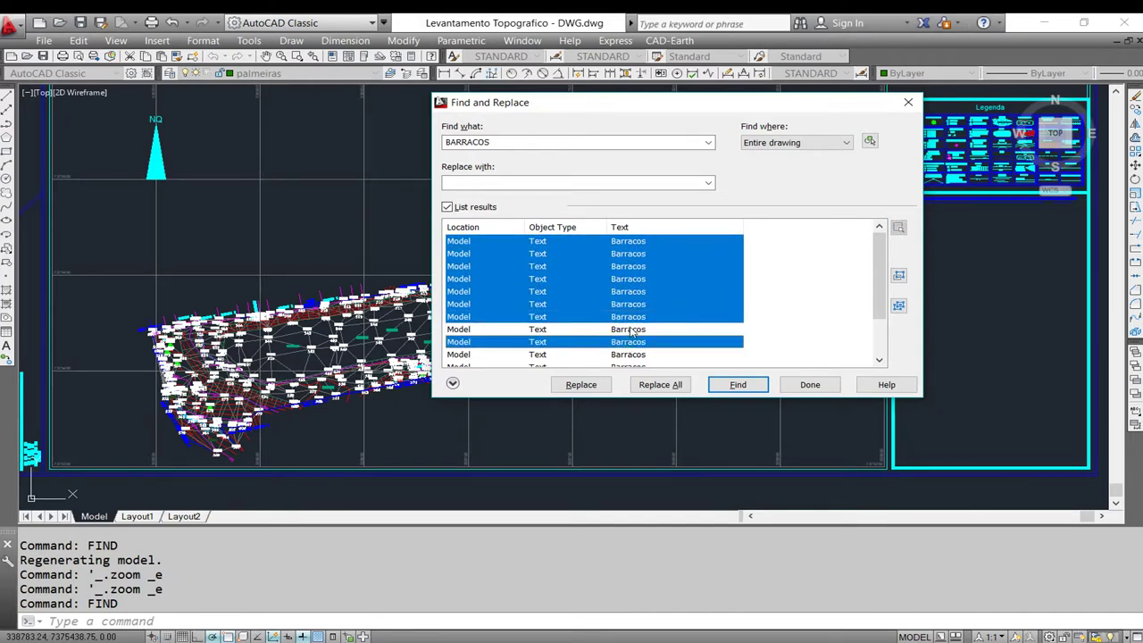
{"action": "left_click", "coordinate": [630, 346], "text": "shift"}
{"action": "left_click", "coordinate": [638, 356], "text": "shift"}
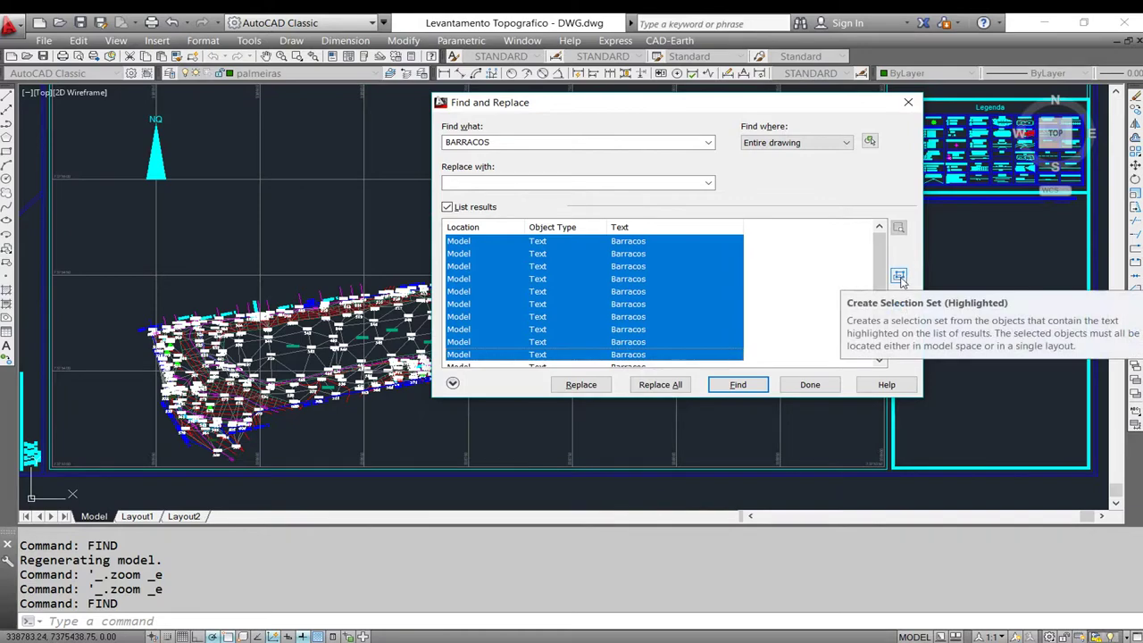
{"action": "left_click", "coordinate": [900, 280]}
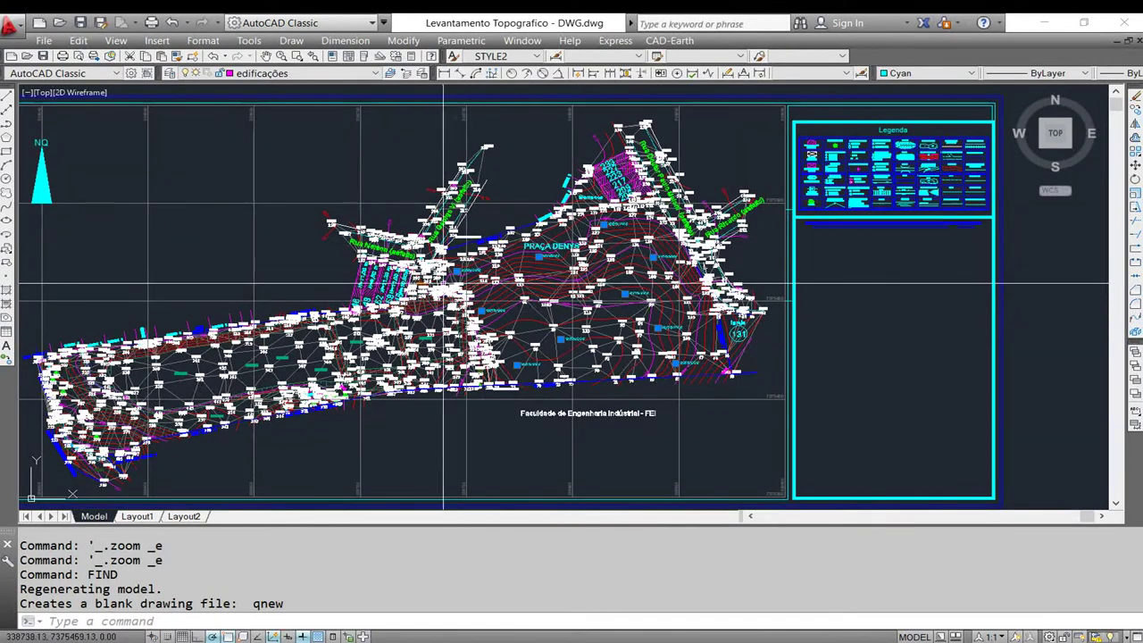
Zoom to inspect the selected labels, cancel the selection, and reopen FIND.
{"action": "scroll", "coordinate": [485, 291], "scroll_direction": "up", "scroll_amount": 1}
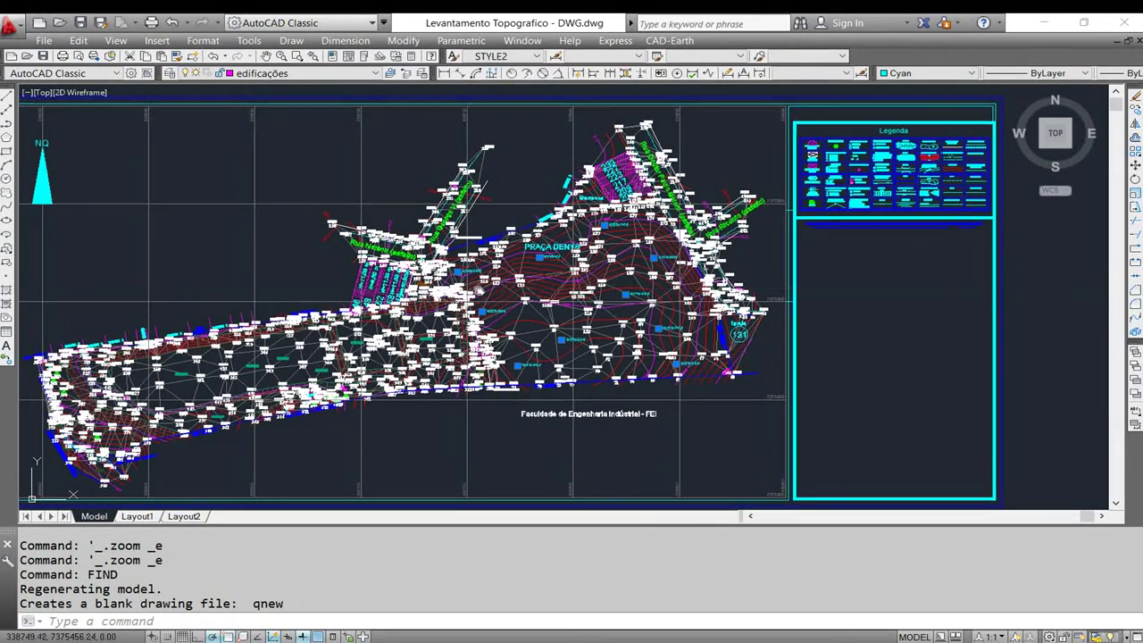
{"action": "scroll", "coordinate": [518, 292], "scroll_direction": "up", "scroll_amount": 2}
{"action": "scroll", "coordinate": [575, 296], "scroll_direction": "up", "scroll_amount": 6}
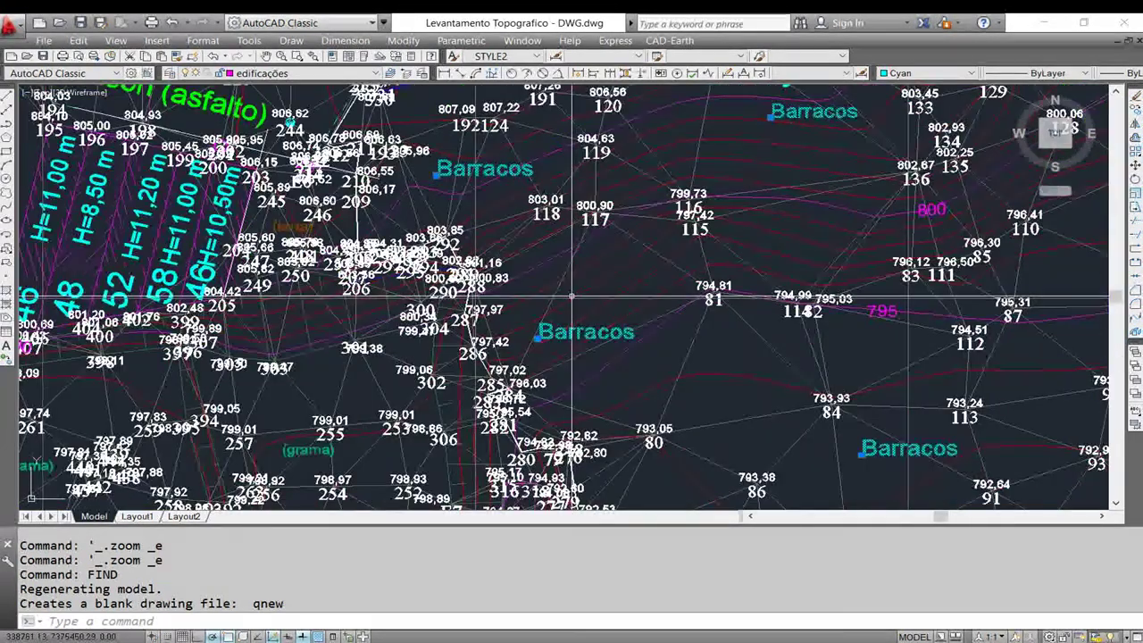
{"action": "scroll", "coordinate": [547, 284], "scroll_direction": "down", "scroll_amount": 4}
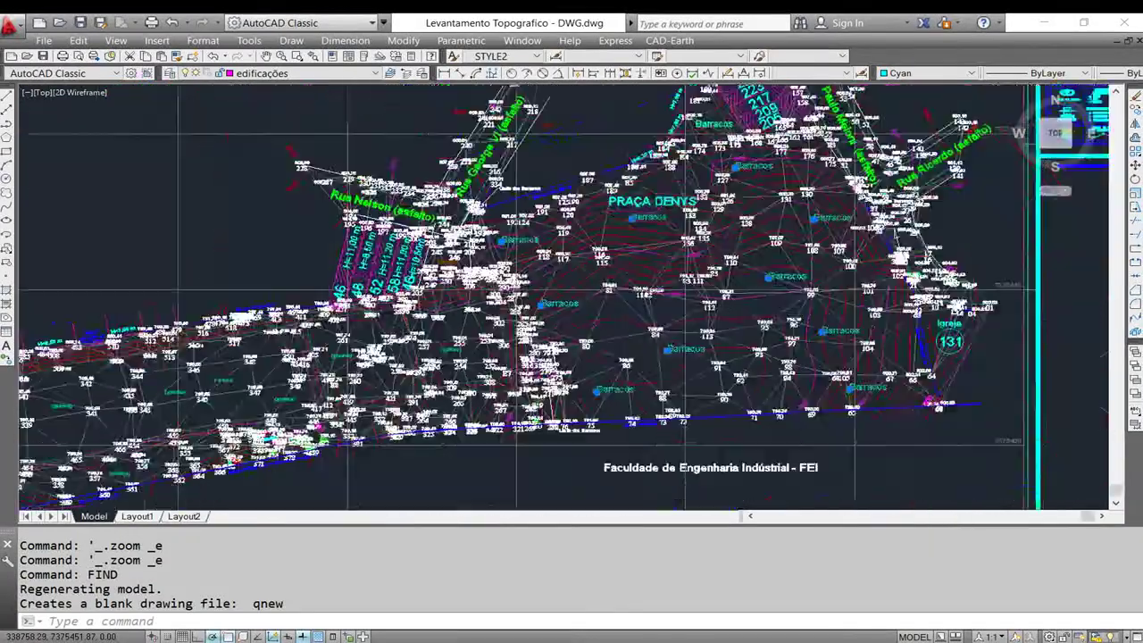
{"action": "scroll", "coordinate": [540, 285], "scroll_direction": "down", "scroll_amount": 4}
{"action": "key", "text": "Escape"}
{"action": "type", "text": "FIND"}
{"action": "key", "text": "Return"}
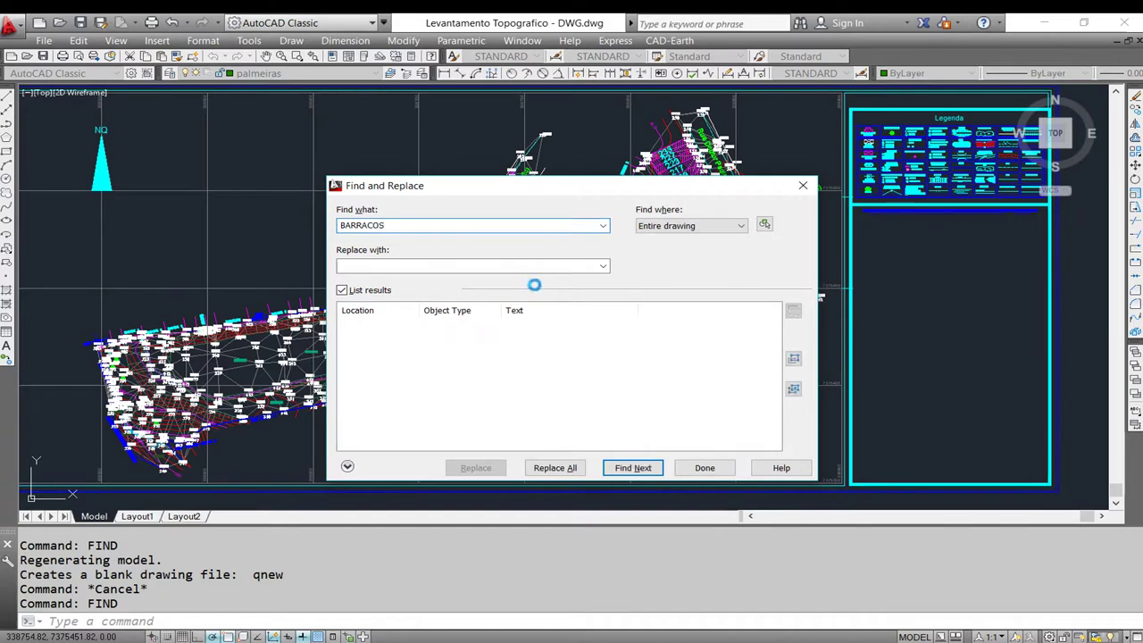
Dismiss the 14-matches message and enter CASA DE MADEIRA as the replacement text.
{"action": "left_click", "coordinate": [697, 383]}
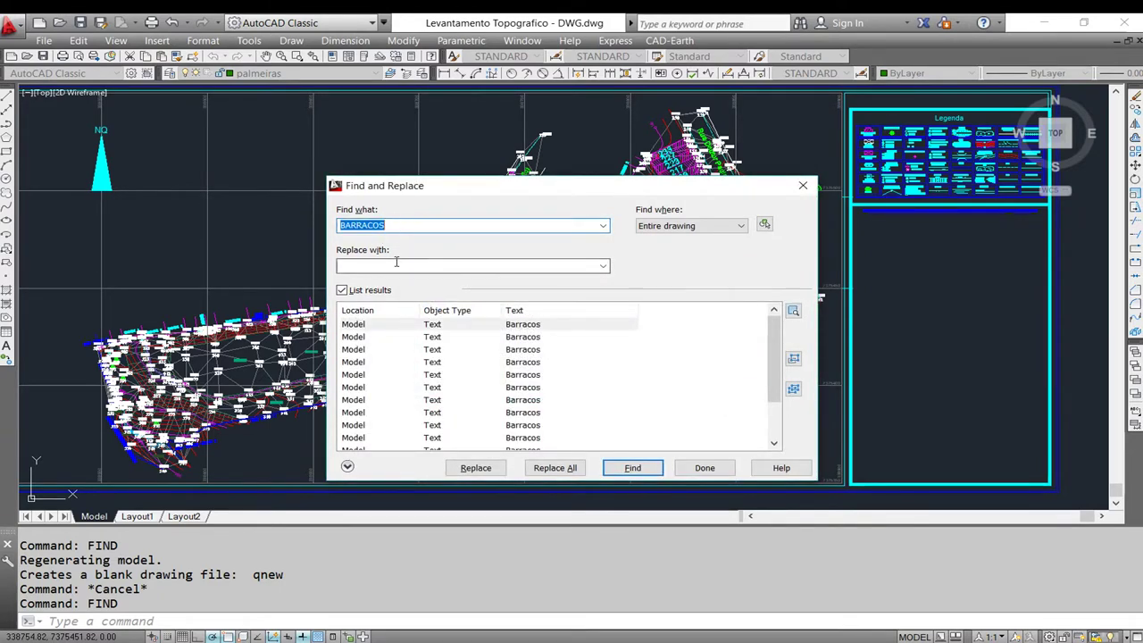
{"action": "left_click", "coordinate": [396, 264]}
{"action": "type", "text": "CASA DE MADEIRA"}
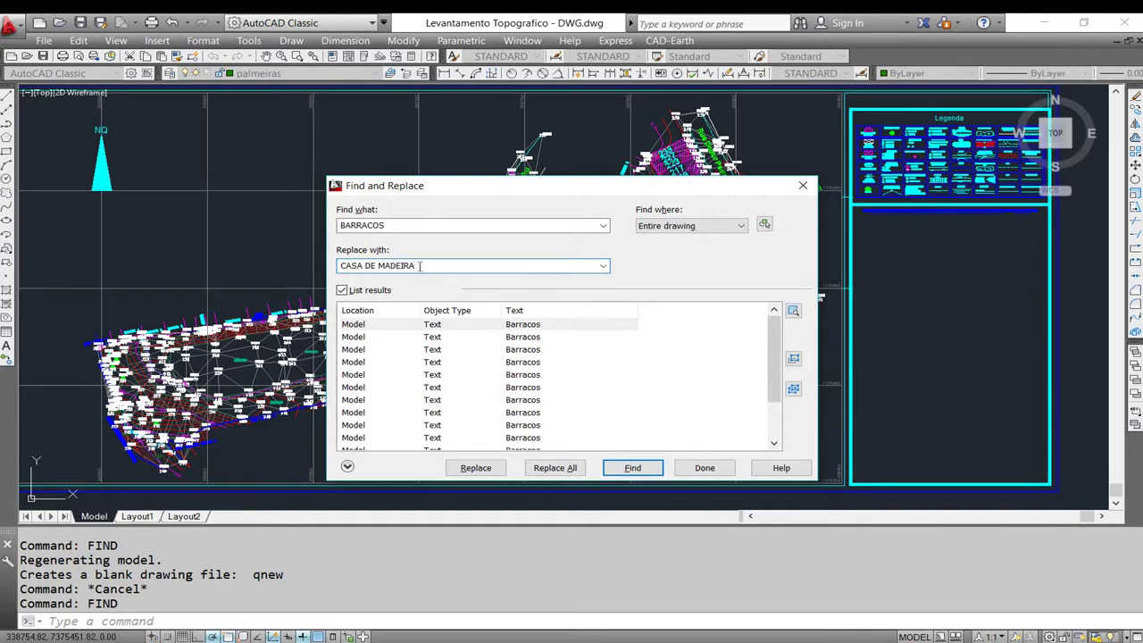
{"action": "left_click", "coordinate": [635, 469]}
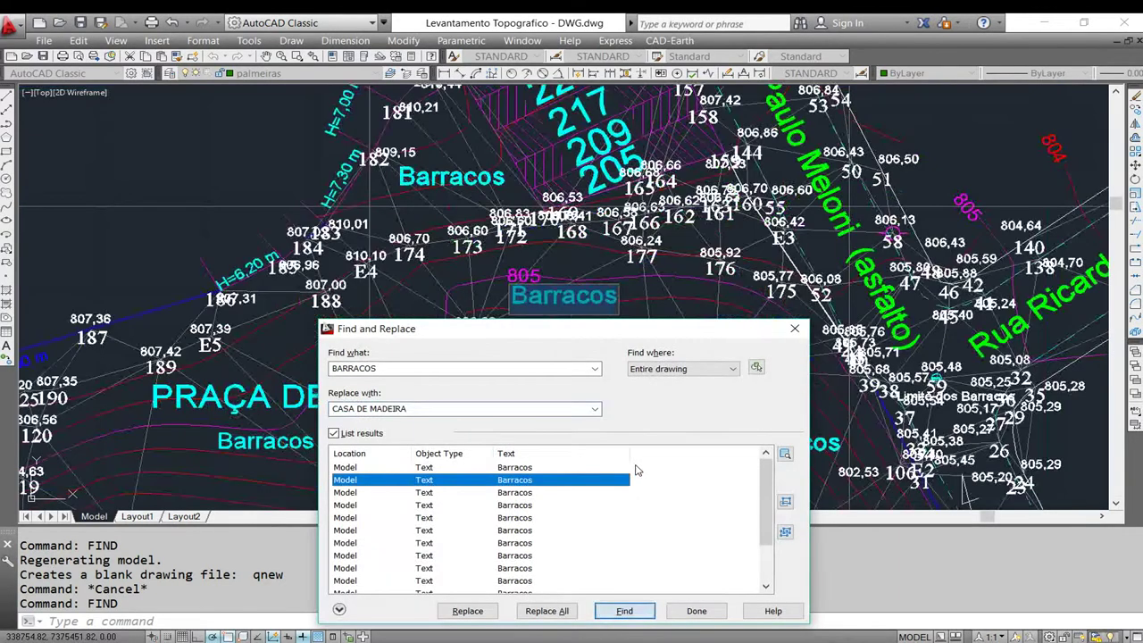
Select the first six Barracos matches and replace them with CASA DE MADEIRA.
{"action": "left_click_drag", "start_coordinate": [613, 337], "coordinate": [651, 123]}
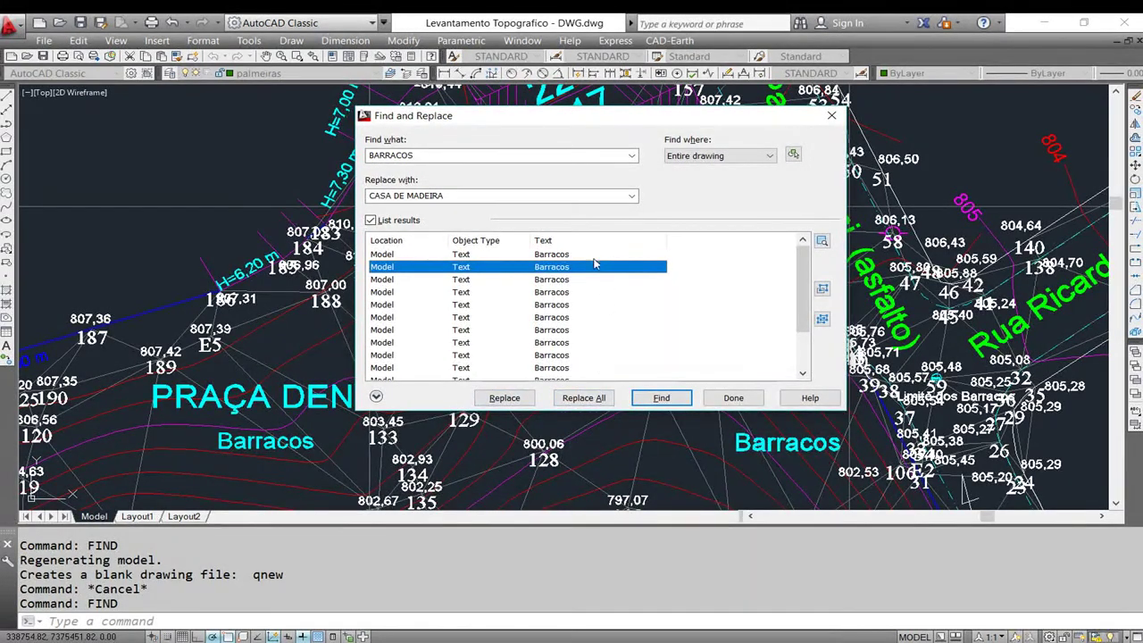
{"action": "scroll", "coordinate": [572, 279], "scroll_direction": "down", "scroll_amount": 2}
{"action": "scroll", "coordinate": [568, 292], "scroll_direction": "up", "scroll_amount": 2}
{"action": "left_click", "coordinate": [565, 254]}
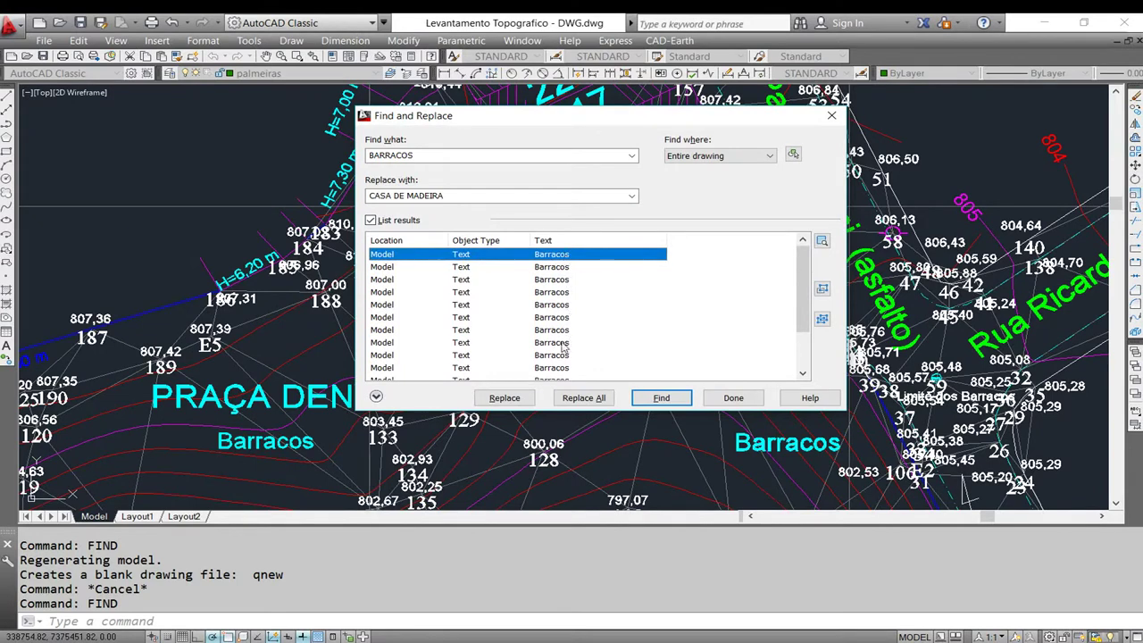
{"action": "left_click", "coordinate": [557, 317], "text": "shift"}
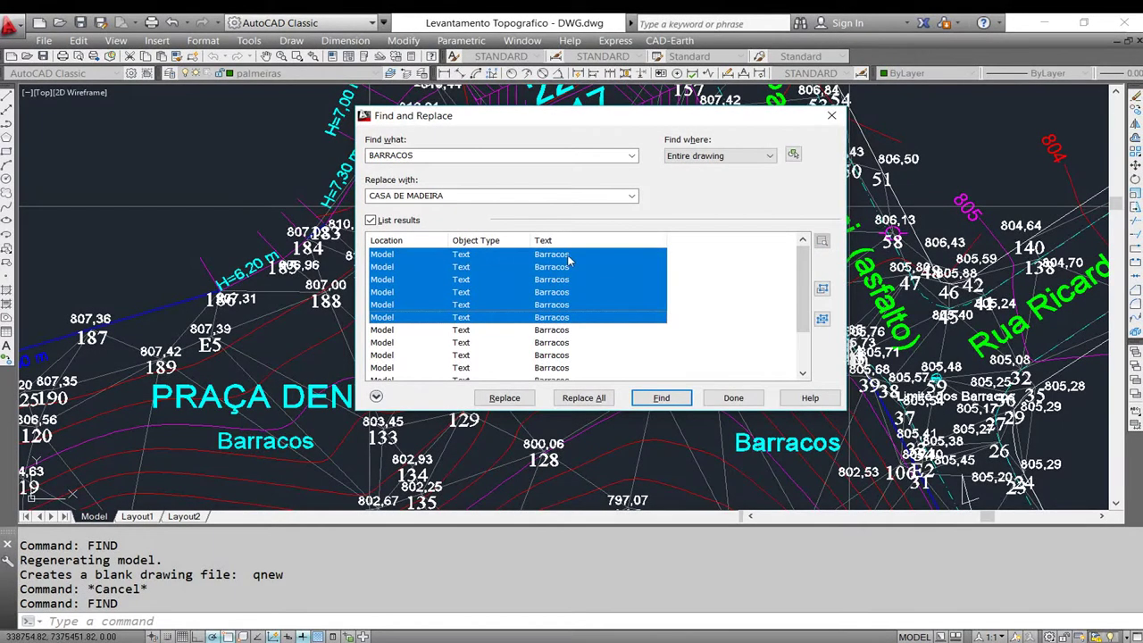
{"action": "left_click", "coordinate": [505, 397]}
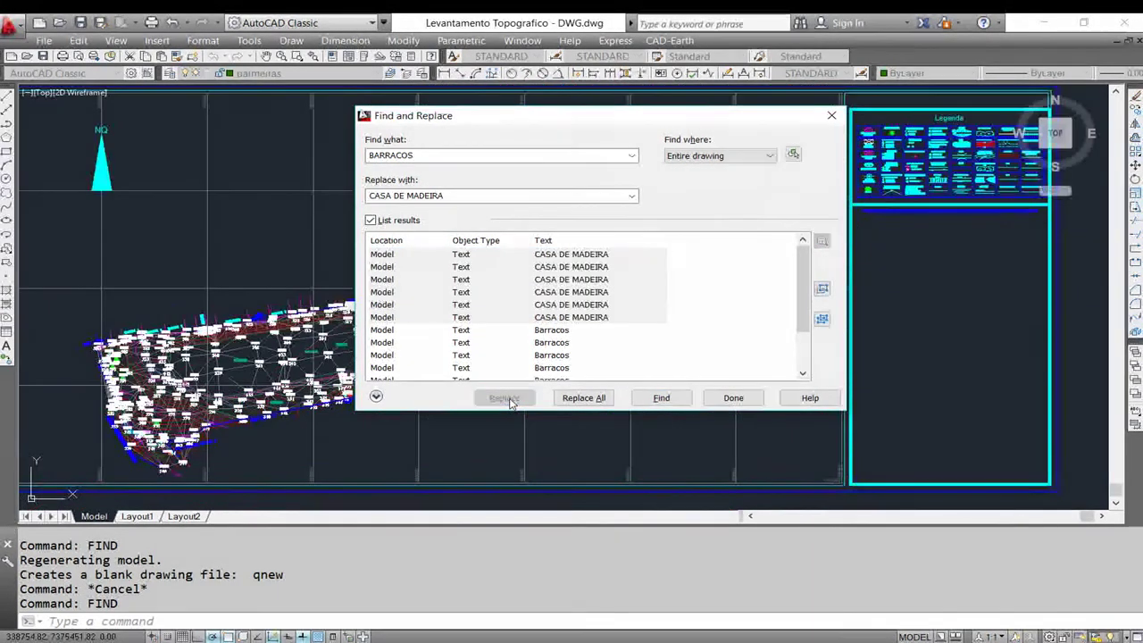
Replace all remaining Barracos matches with CASA DE MADEIRA and close the dialog.
{"action": "scroll", "coordinate": [562, 308], "scroll_direction": "down", "scroll_amount": 1}
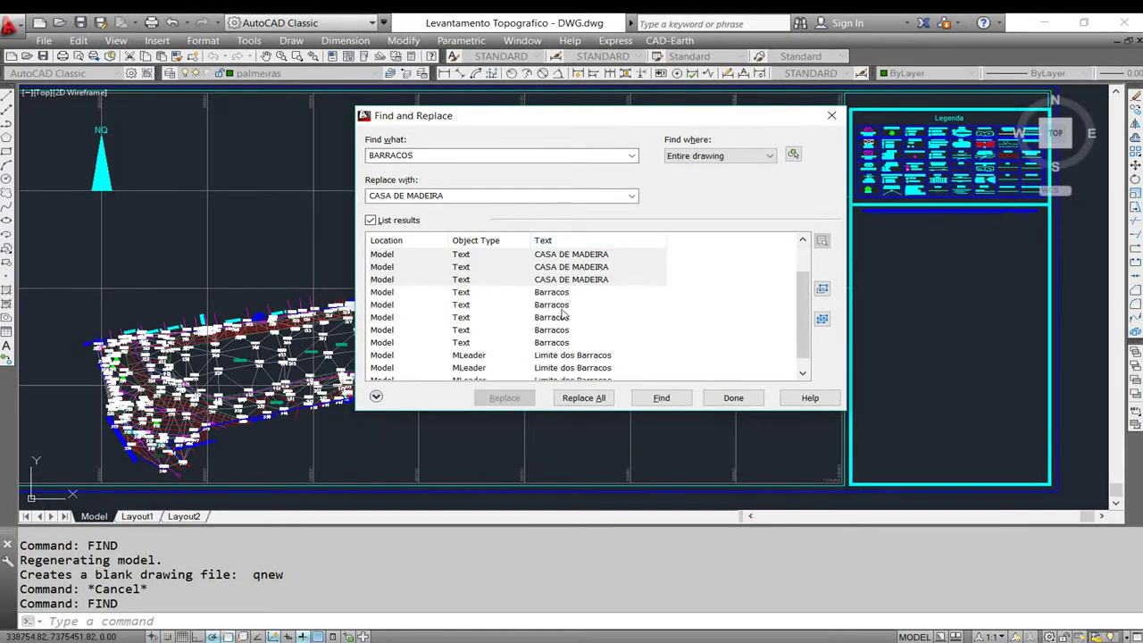
{"action": "left_click", "coordinate": [585, 399]}
{"action": "left_click", "coordinate": [711, 317]}
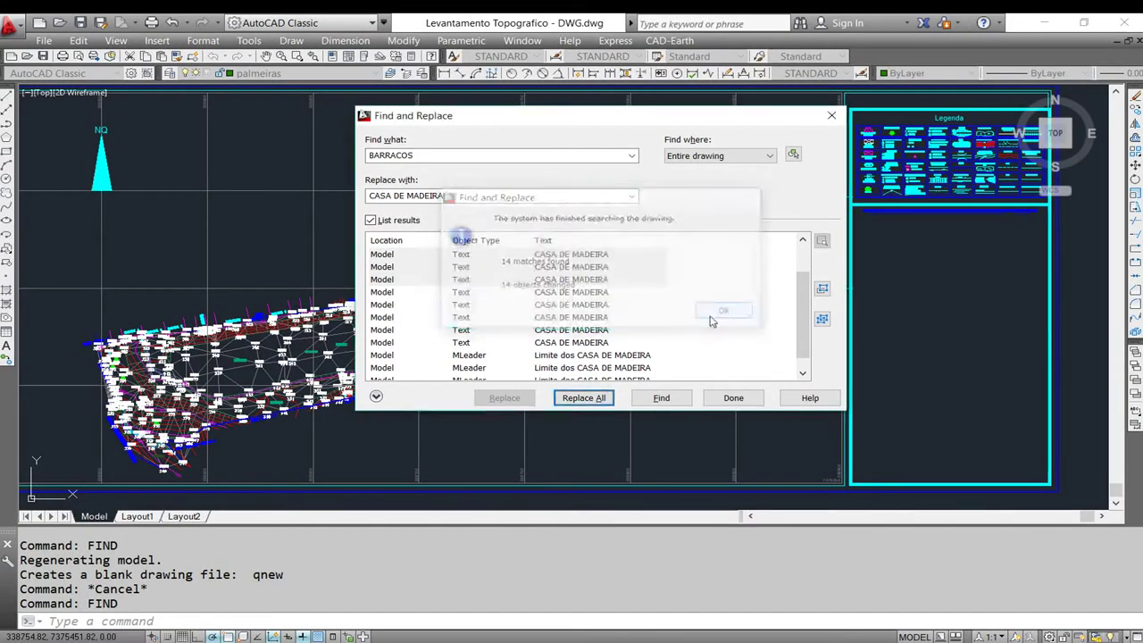
{"action": "scroll", "coordinate": [714, 294], "scroll_direction": "up", "scroll_amount": 2}
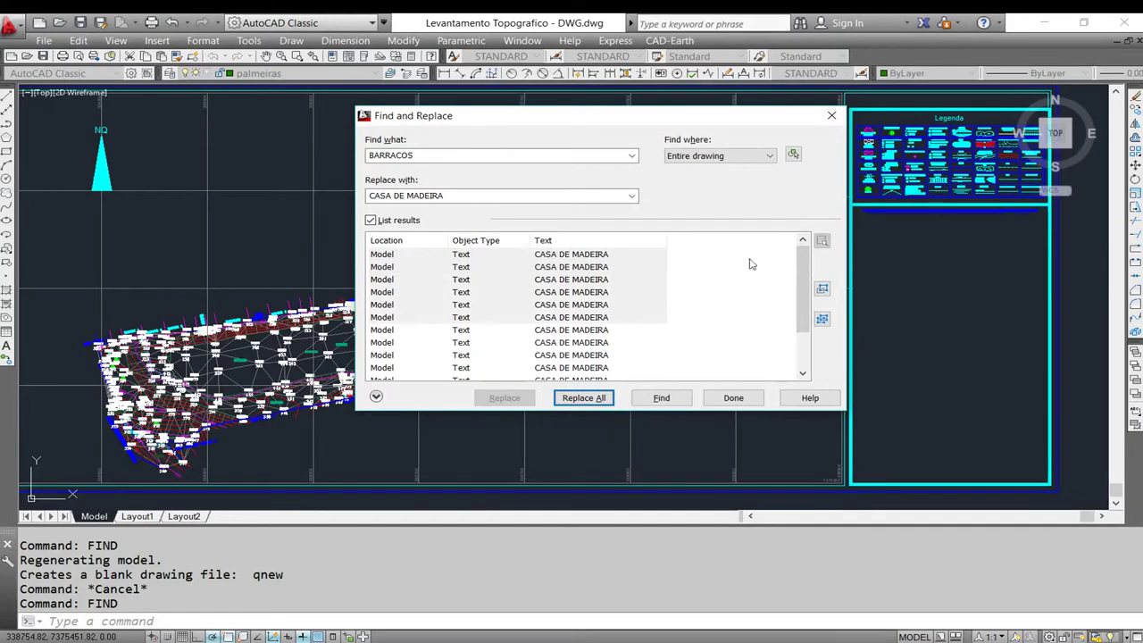
{"action": "left_click", "coordinate": [831, 116]}
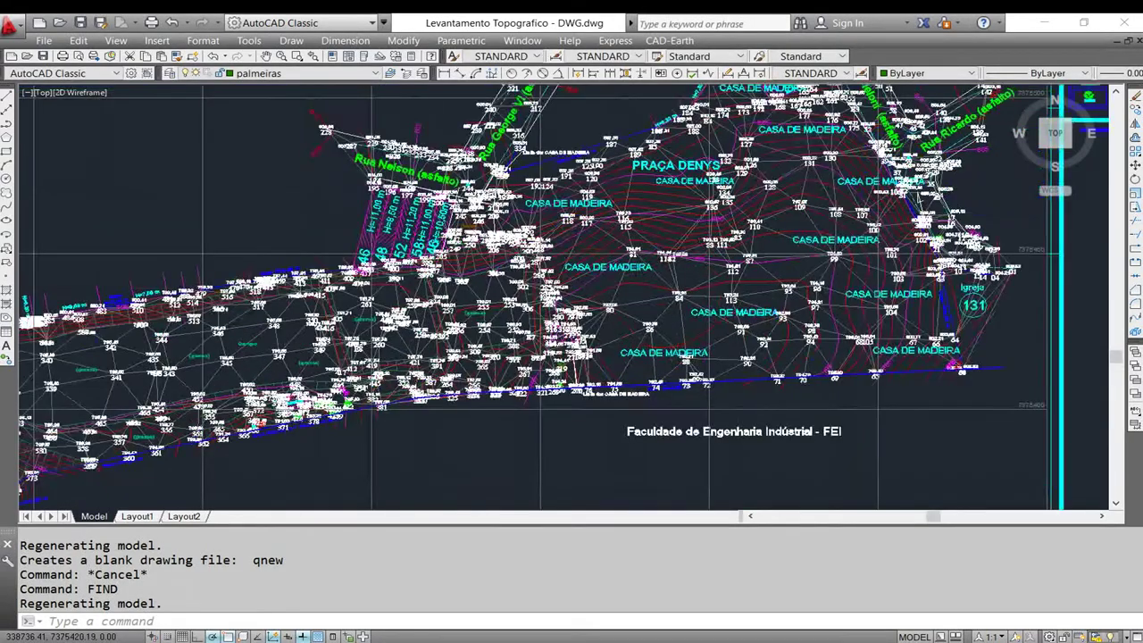
Reopen Find and Replace with FIND and review the Find where options, leaving Entire drawing.
{"action": "scroll", "coordinate": [453, 307], "scroll_direction": "up", "scroll_amount": 5}
{"action": "scroll", "coordinate": [453, 307], "scroll_direction": "down", "scroll_amount": 4}
{"action": "scroll", "coordinate": [402, 299], "scroll_direction": "down", "scroll_amount": 3}
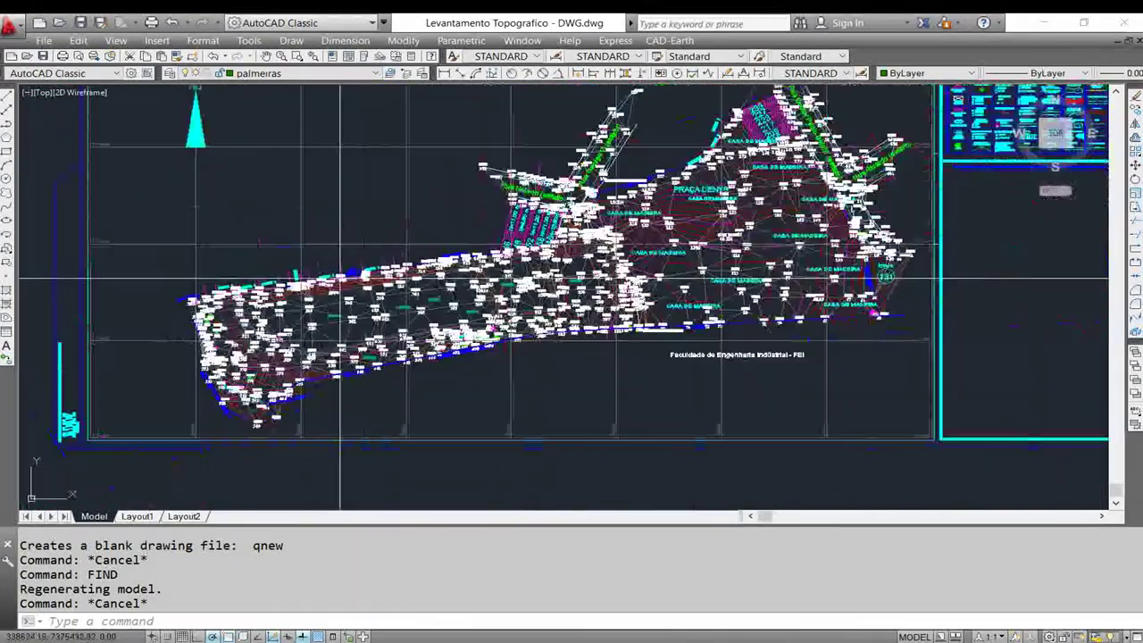
{"action": "scroll", "coordinate": [307, 290], "scroll_direction": "up", "scroll_amount": 2}
{"action": "type", "text": "ND"}
{"action": "key", "text": "Return"}
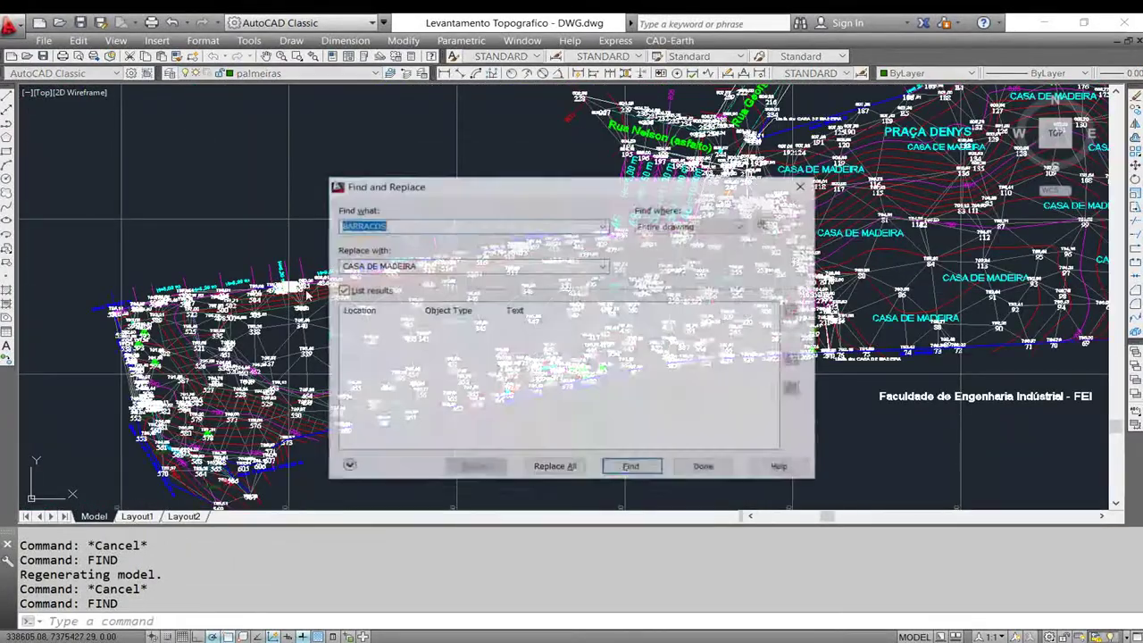
{"action": "left_click", "coordinate": [697, 230]}
{"action": "left_click", "coordinate": [685, 233]}
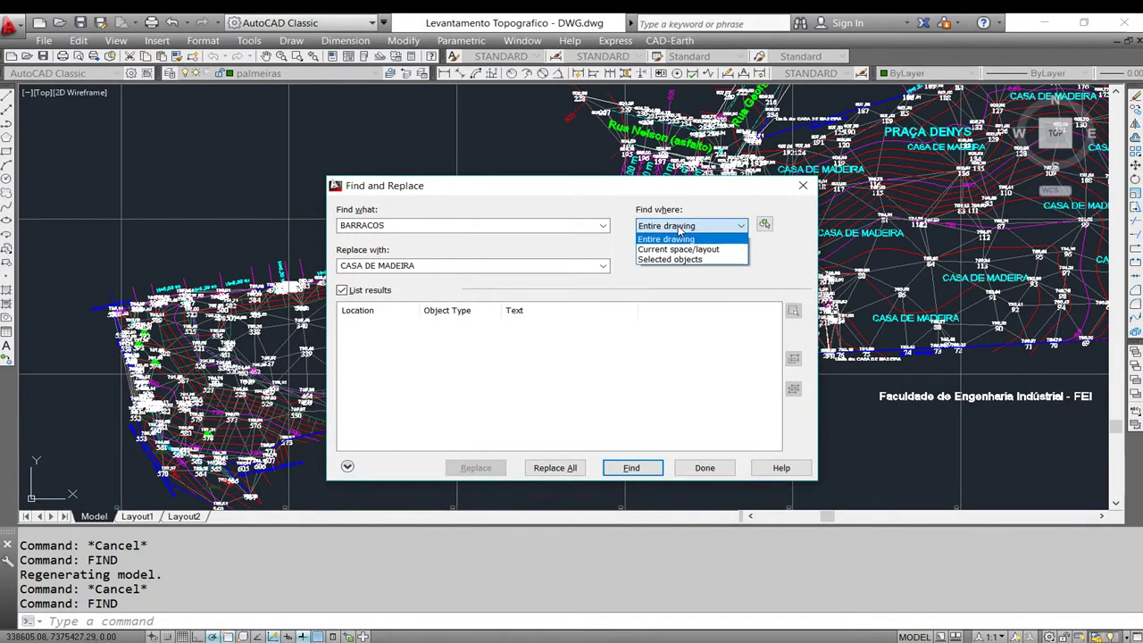
{"action": "left_click", "coordinate": [766, 241]}
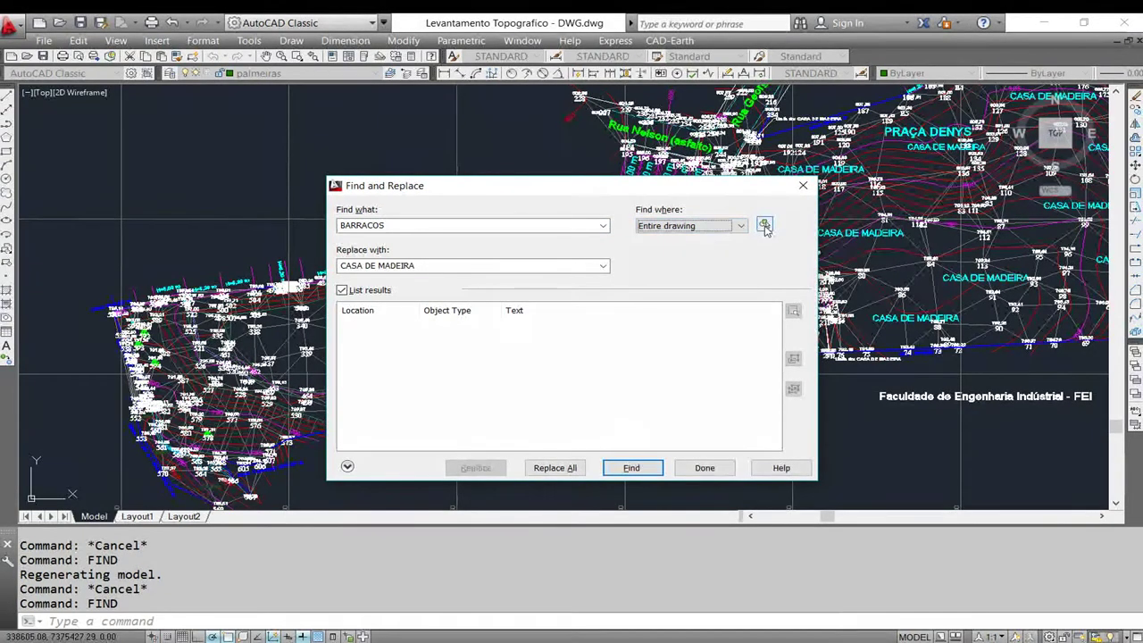
Zoom to the Legenda table and draw a selection window around it.
{"action": "left_click", "coordinate": [764, 225]}
{"action": "scroll", "coordinate": [529, 224], "scroll_direction": "down", "scroll_amount": 2}
{"action": "scroll", "coordinate": [530, 224], "scroll_direction": "down", "scroll_amount": 2}
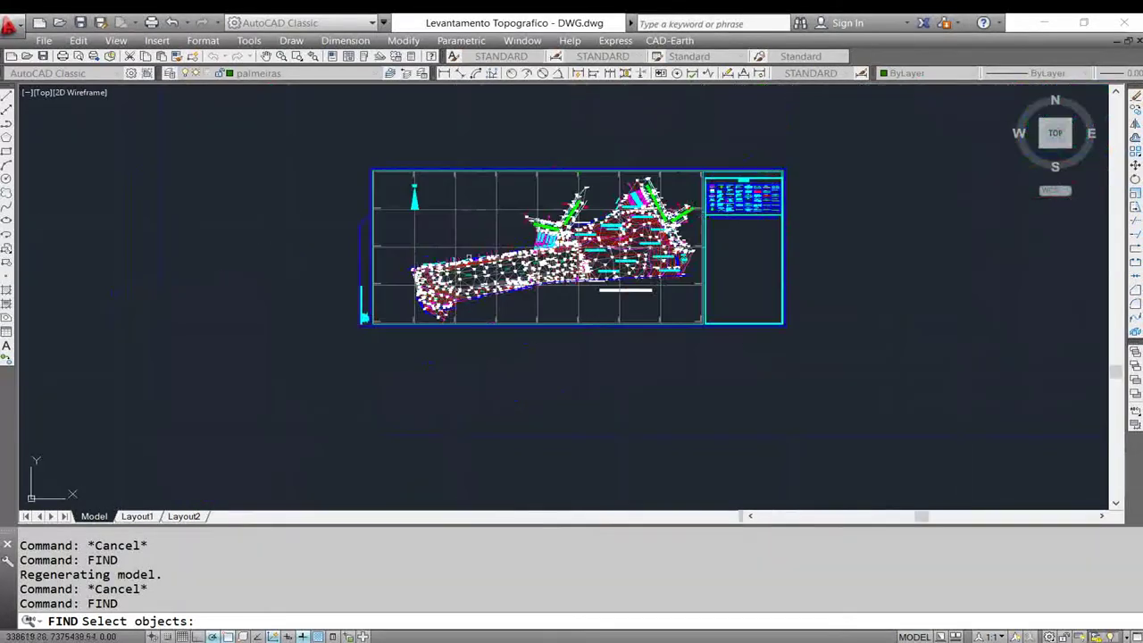
{"action": "scroll", "coordinate": [427, 218], "scroll_direction": "up", "scroll_amount": 2}
{"action": "middle_click_drag", "start_coordinate": [844, 215], "coordinate": [461, 214]}
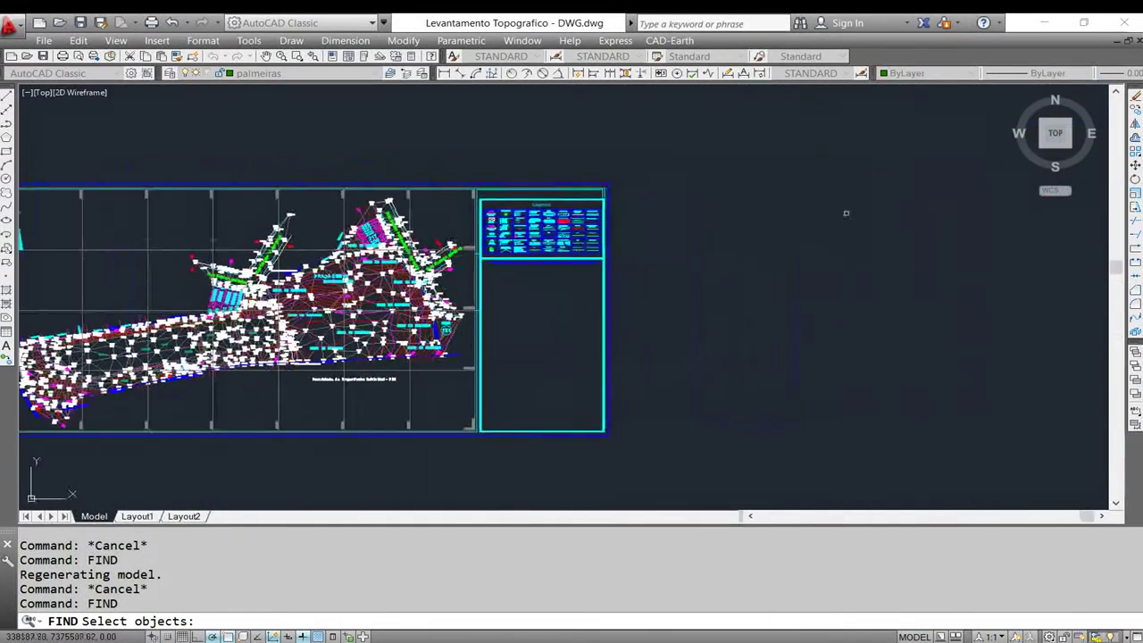
{"action": "scroll", "coordinate": [527, 205], "scroll_direction": "up", "scroll_amount": 4}
{"action": "scroll", "coordinate": [403, 191], "scroll_direction": "up", "scroll_amount": 2}
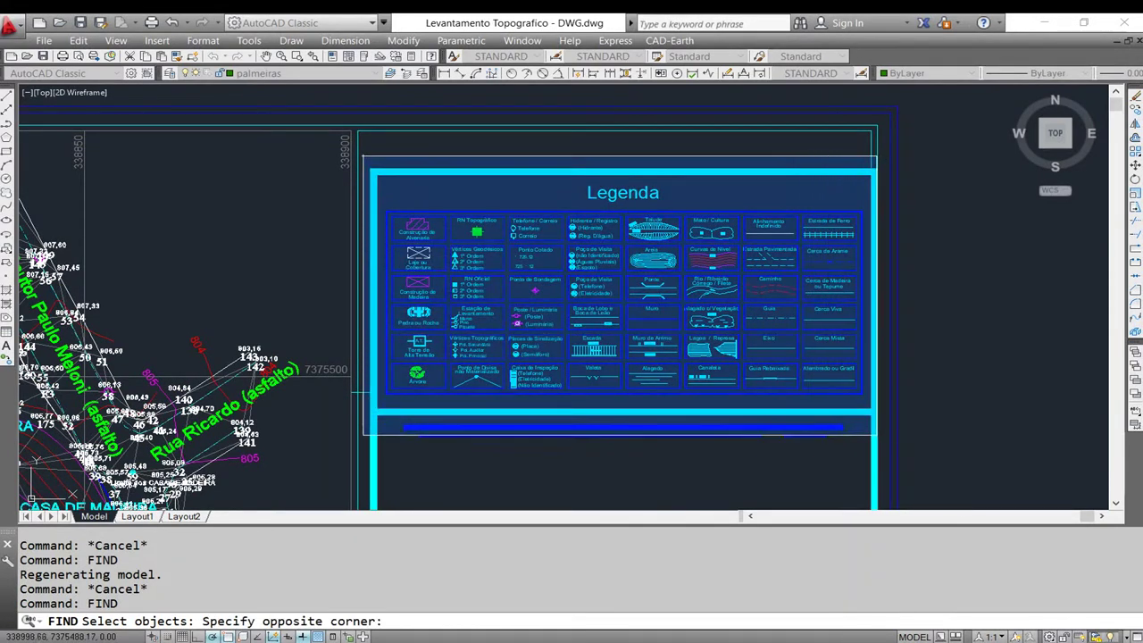
{"action": "left_click", "coordinate": [871, 437]}
Search the 1096 selected objects for TALUDE, zoom to the single Talude match, then close the dialog.
{"action": "key", "text": "Return"}
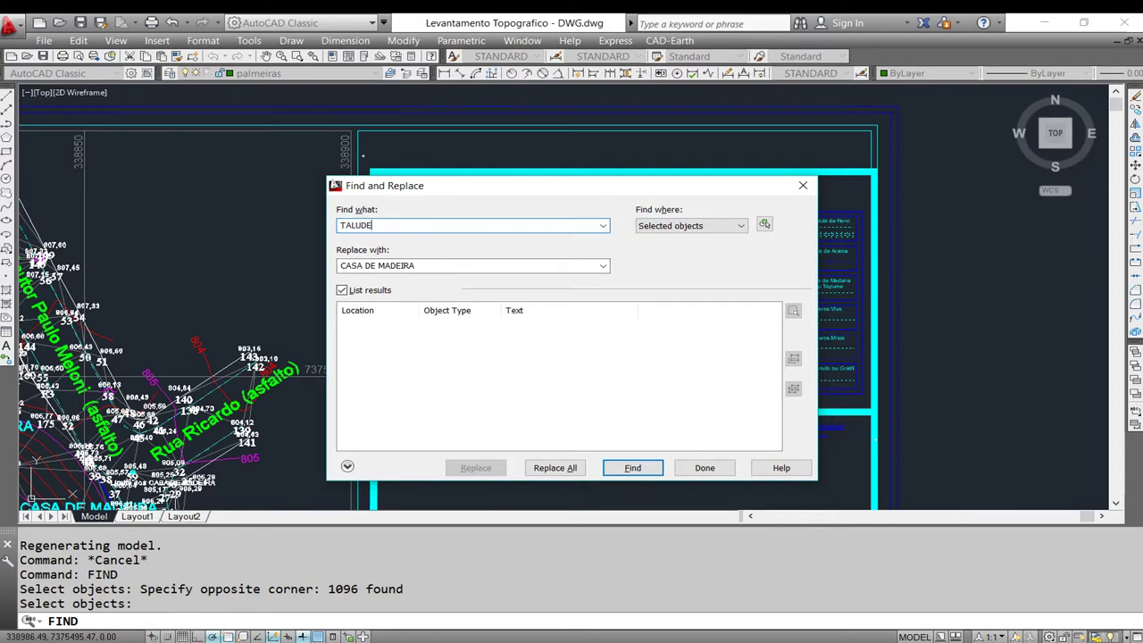
{"action": "left_click", "coordinate": [644, 471]}
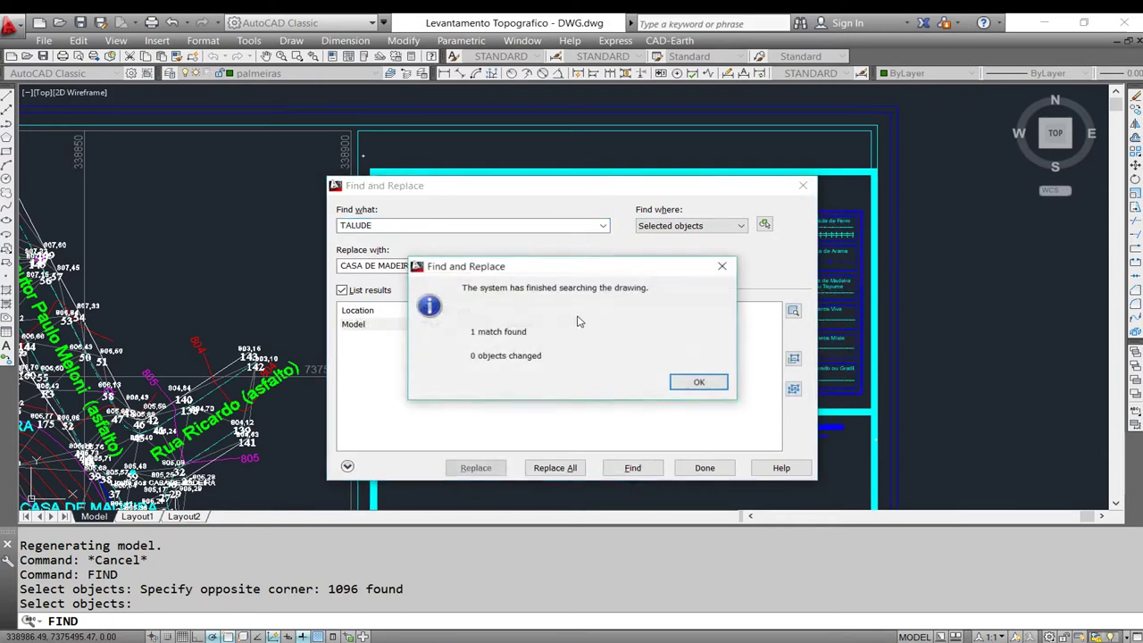
{"action": "left_click", "coordinate": [699, 382]}
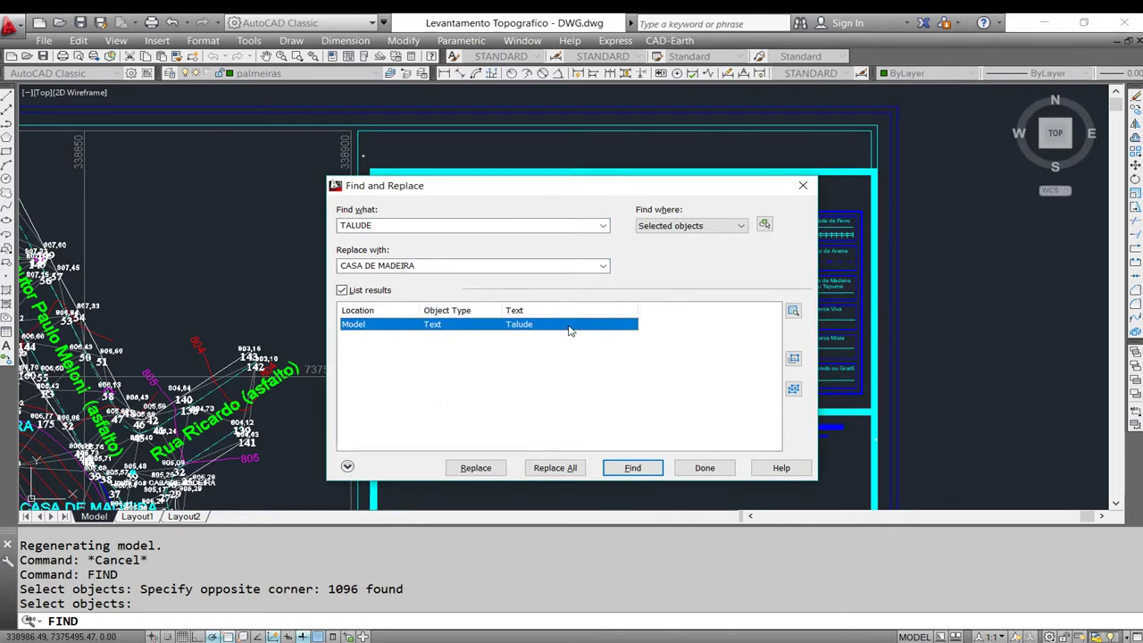
{"action": "double_click", "coordinate": [570, 330]}
{"action": "mouse_move", "coordinate": [638, 330]}
{"action": "left_mouse_down"}
{"action": "mouse_move", "coordinate": [728, 313]}
{"action": "mouse_move", "coordinate": [704, 158]}
{"action": "left_mouse_up"}
{"action": "left_click", "coordinate": [862, 159]}
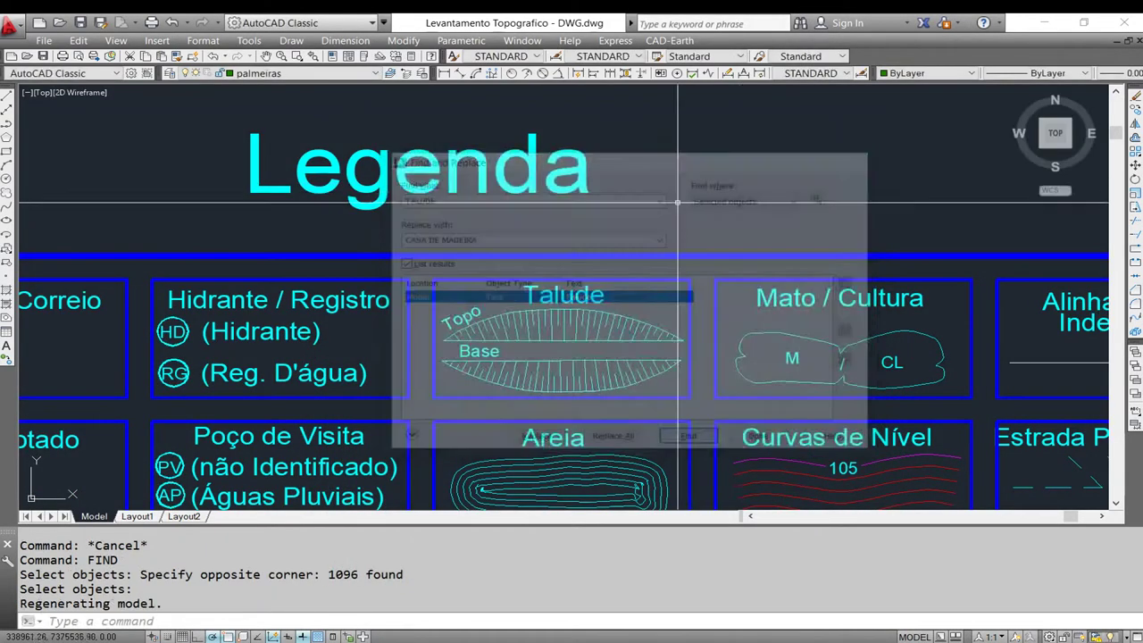
{"action": "middle_click_drag", "start_coordinate": [562, 258], "coordinate": [714, 287]}
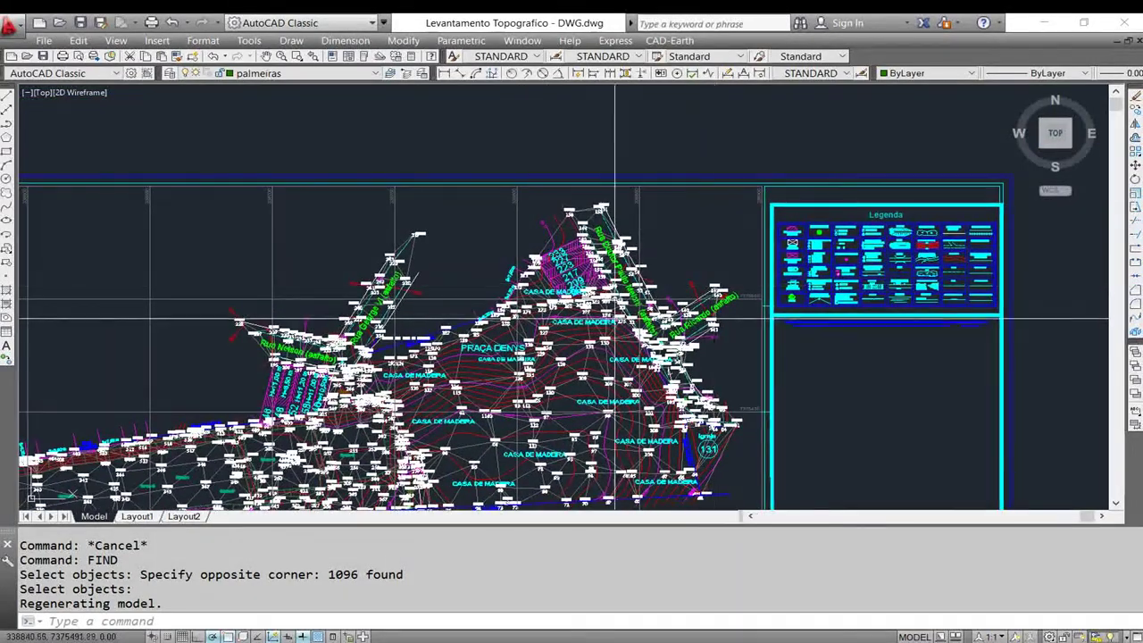
{"action": "scroll", "coordinate": [599, 318], "scroll_direction": "up", "scroll_amount": 2}
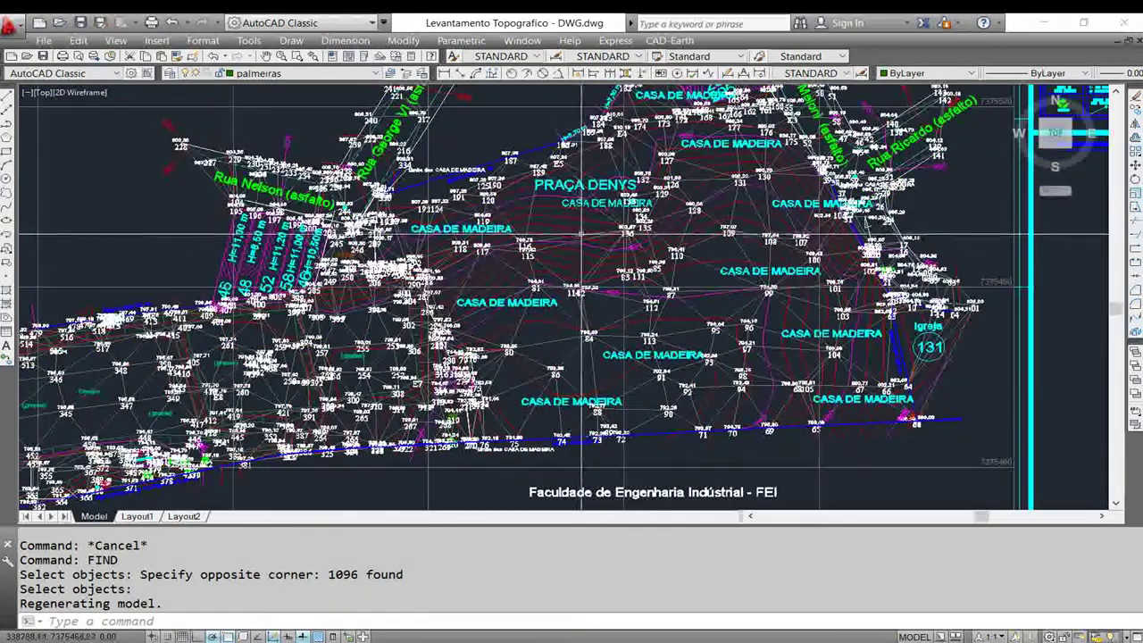
{"action": "scroll", "coordinate": [675, 147], "scroll_direction": "down", "scroll_amount": 5}
{"action": "scroll", "coordinate": [409, 290], "scroll_direction": "up", "scroll_amount": 6}
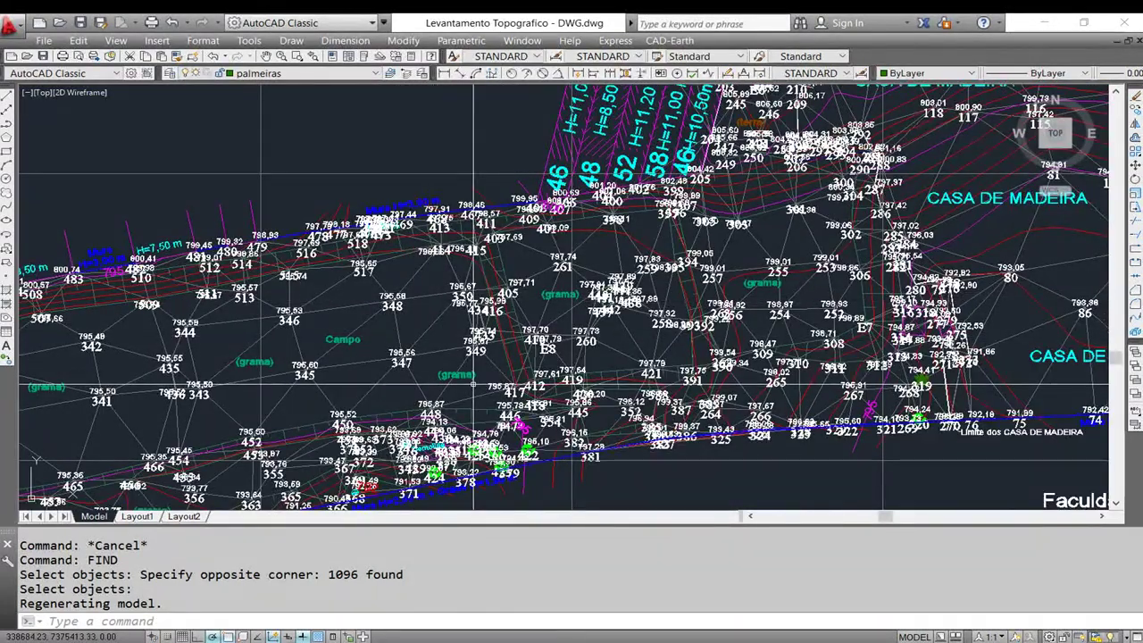
{"action": "scroll", "coordinate": [472, 385], "scroll_direction": "up", "scroll_amount": 2}
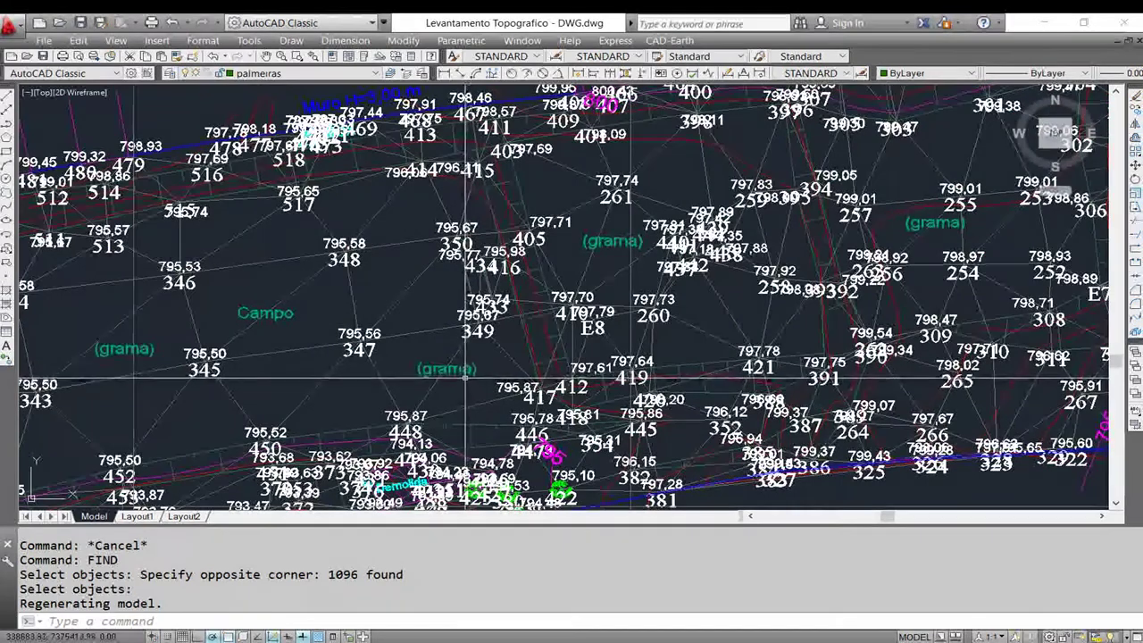
{"action": "scroll", "coordinate": [445, 362], "scroll_direction": "down", "scroll_amount": 2}
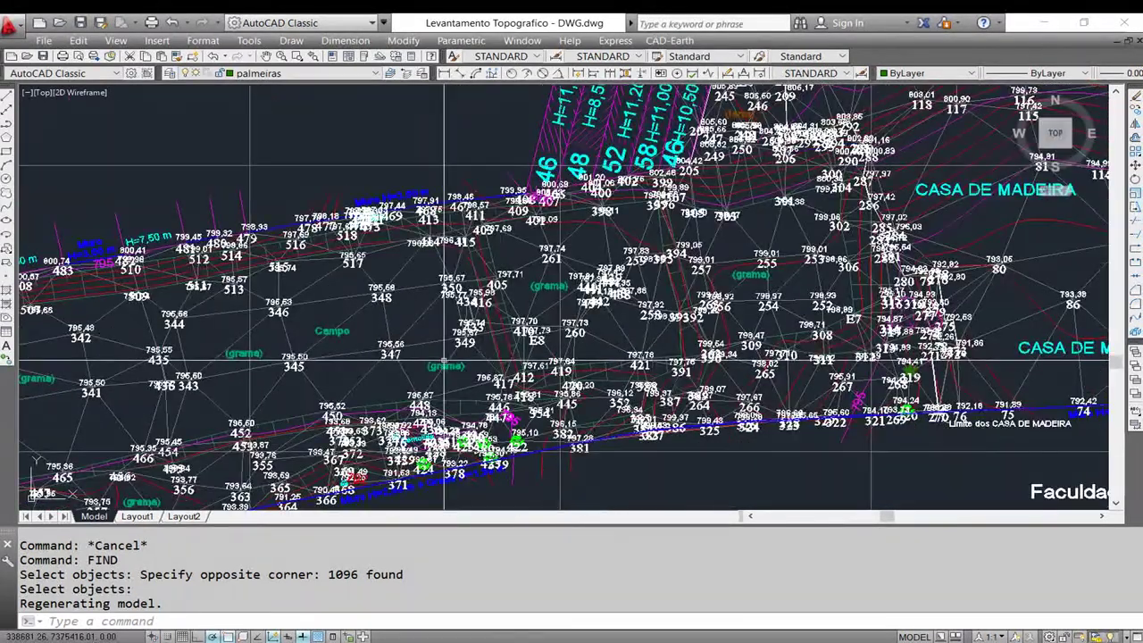
{"action": "scroll", "coordinate": [444, 360], "scroll_direction": "up", "scroll_amount": 2}
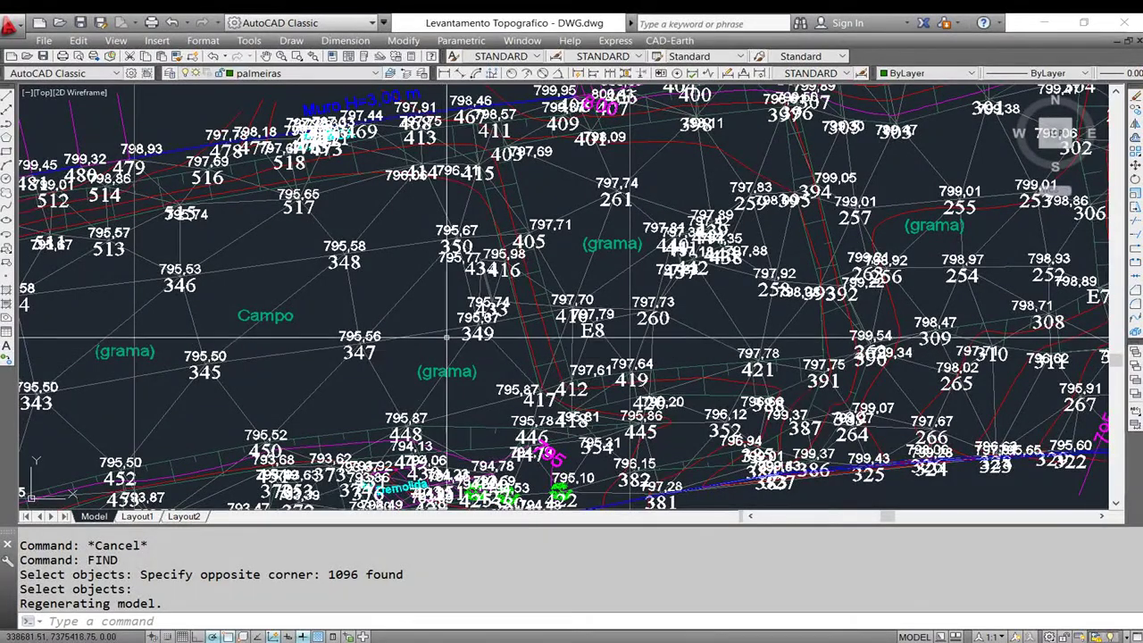
{"action": "scroll", "coordinate": [438, 339], "scroll_direction": "down", "scroll_amount": 8}
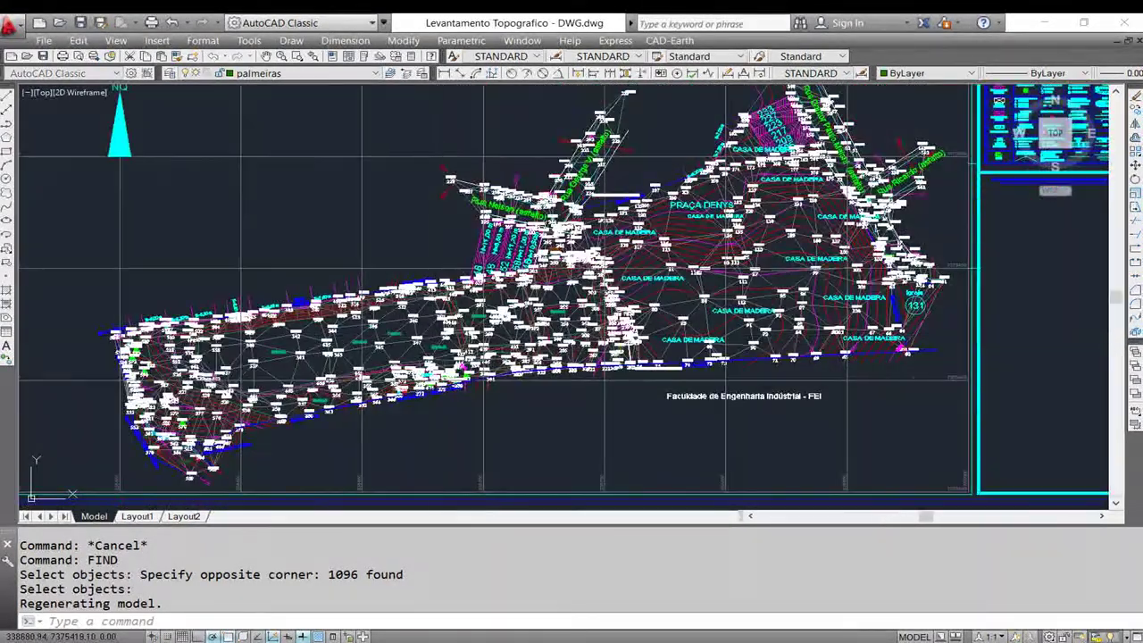
{"action": "middle_click", "coordinate": [437, 338]}
{"action": "middle_click", "coordinate": [437, 337]}
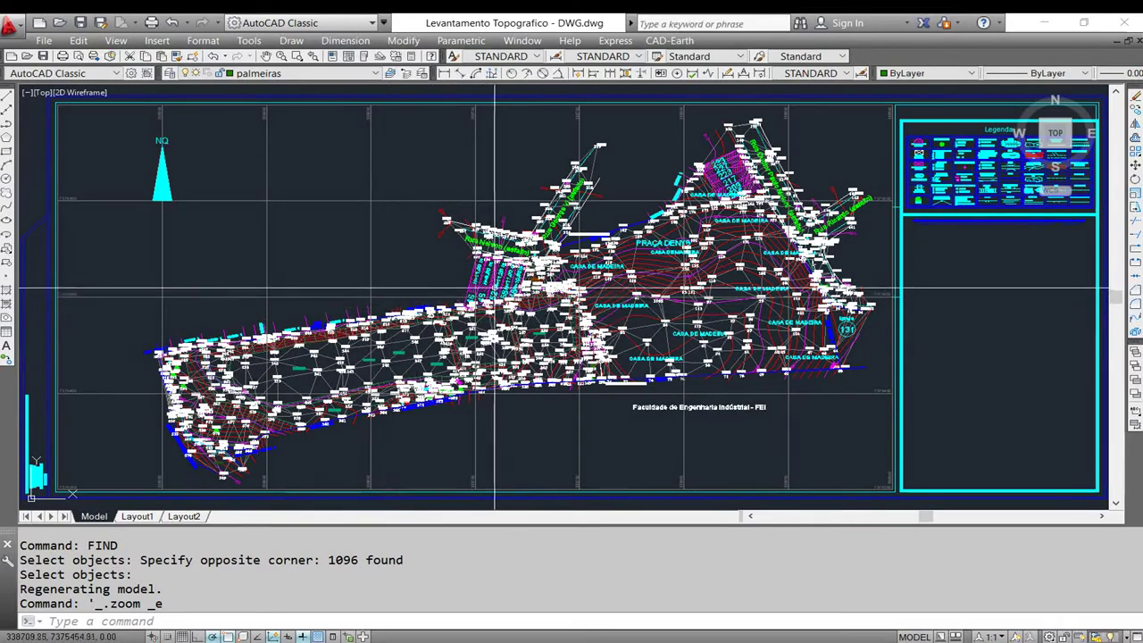
{"action": "middle_click_drag", "start_coordinate": [398, 277], "coordinate": [401, 277]}
{"action": "scroll", "coordinate": [402, 277], "scroll_direction": "up", "scroll_amount": 5}
{"action": "scroll", "coordinate": [421, 277], "scroll_direction": "down", "scroll_amount": 3}
{"action": "middle_click", "coordinate": [420, 278]}
{"action": "middle_click", "coordinate": [420, 277]}
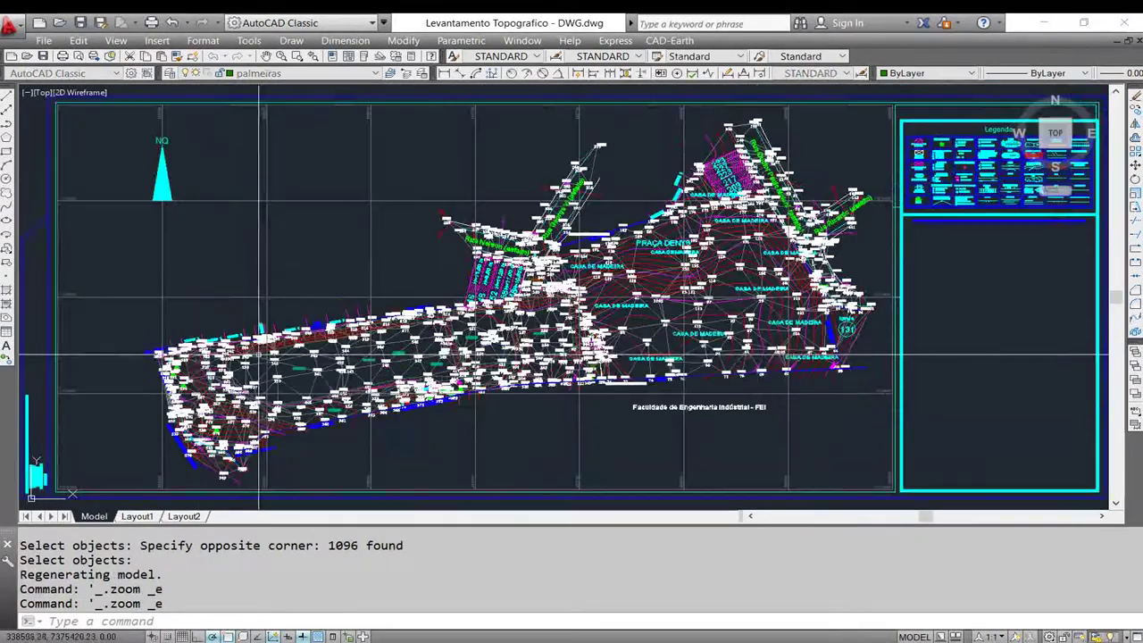